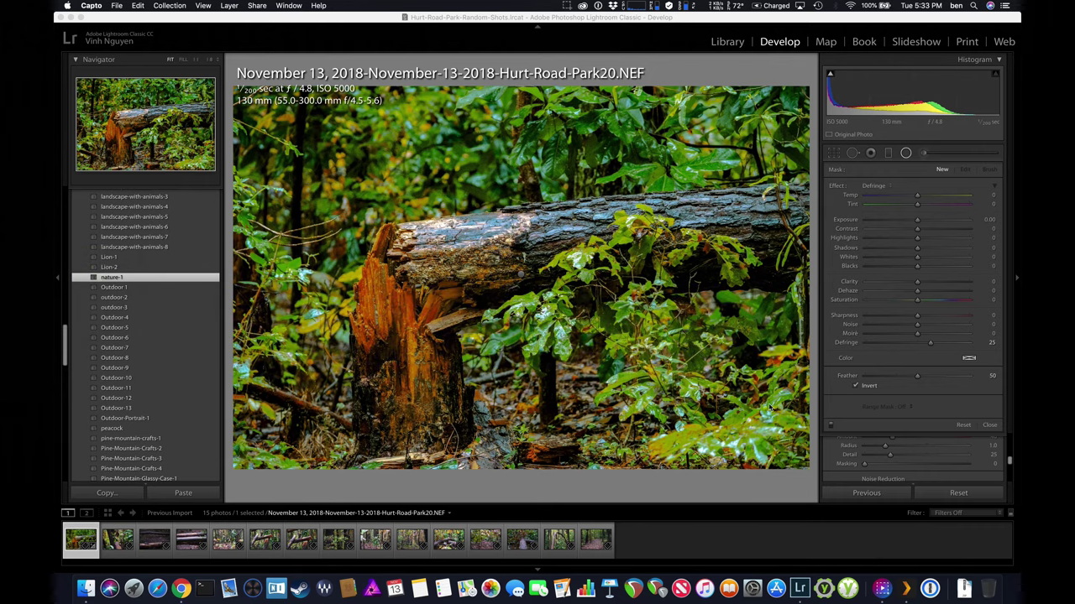
Reset all earlier edits on Hurt-Road-Park20.NEF and close the Radial Filter settings.
click(957, 492)
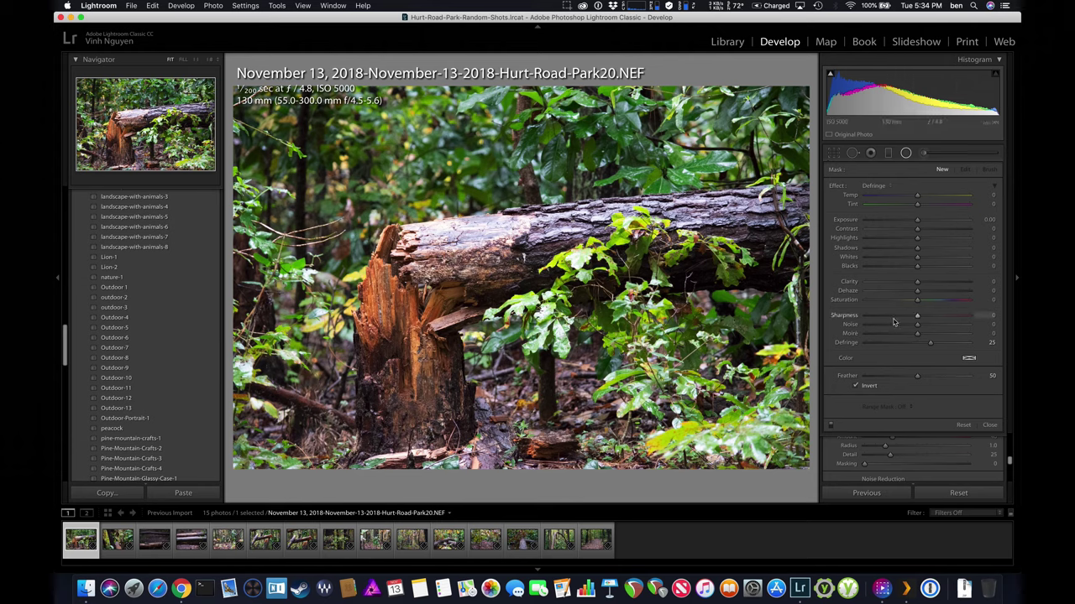
click(990, 426)
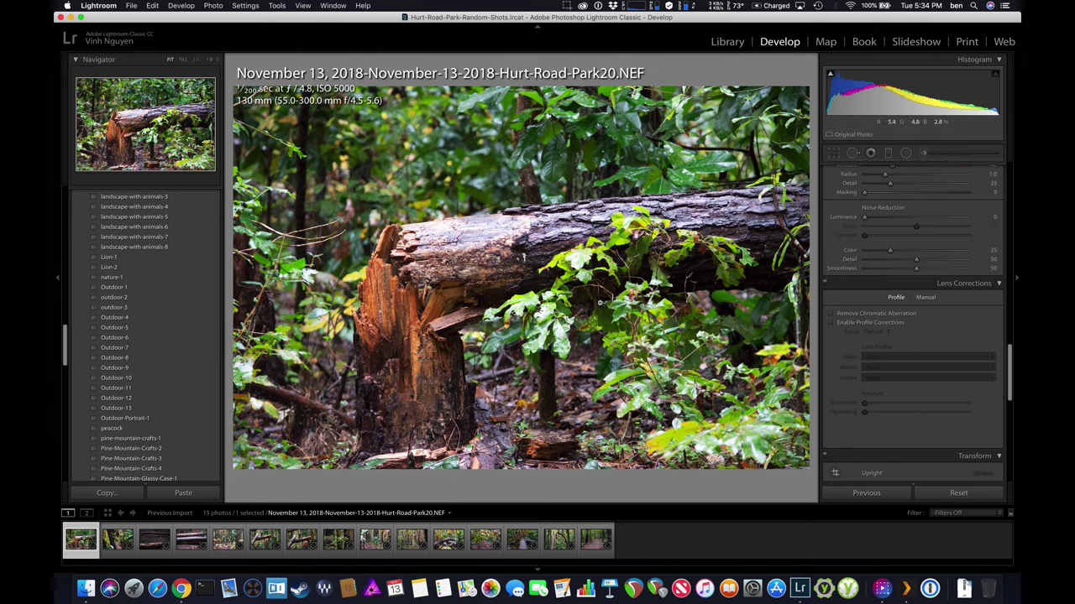
Zoom into the foliage and magnify a leaf edge to reveal the purple fringing.
click(599, 300)
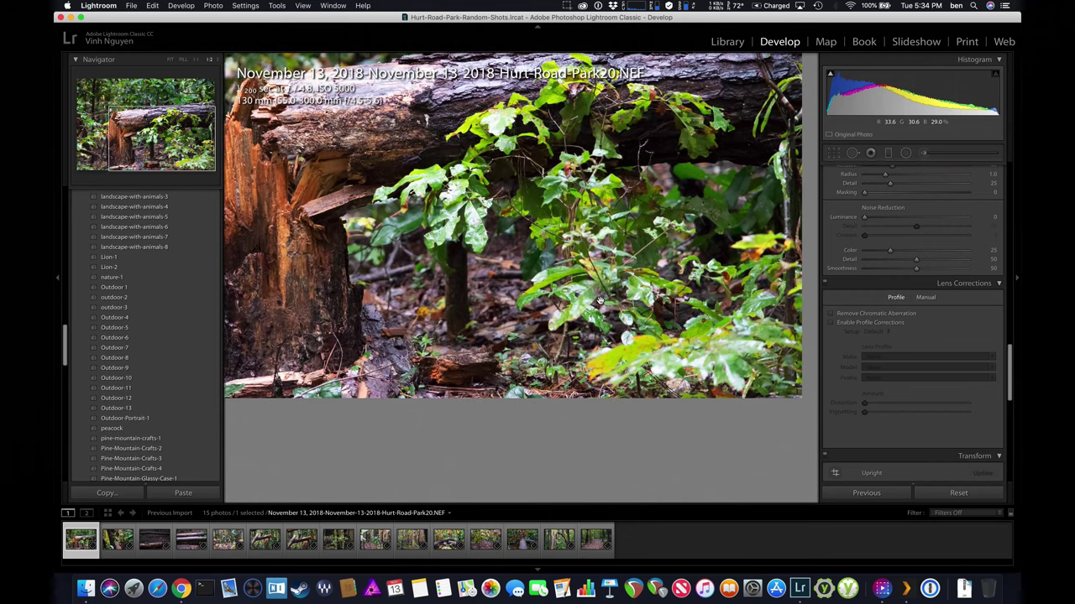
scroll(599, 300, up, 3)
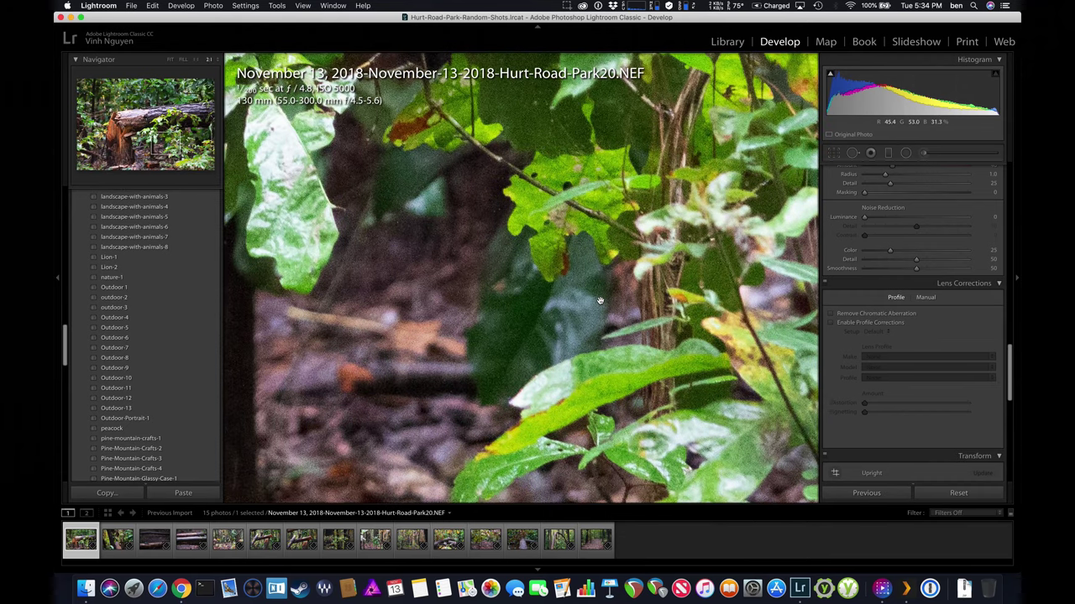
scroll(600, 300, up, 5)
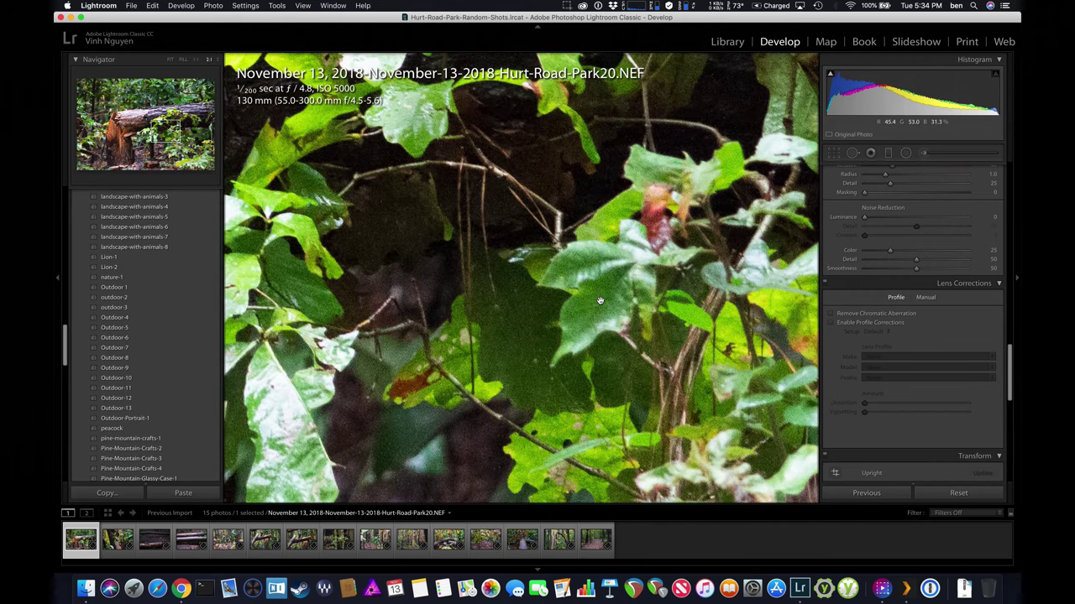
scroll(599, 299, left, 5)
key(super+equal)
key(super+equal)
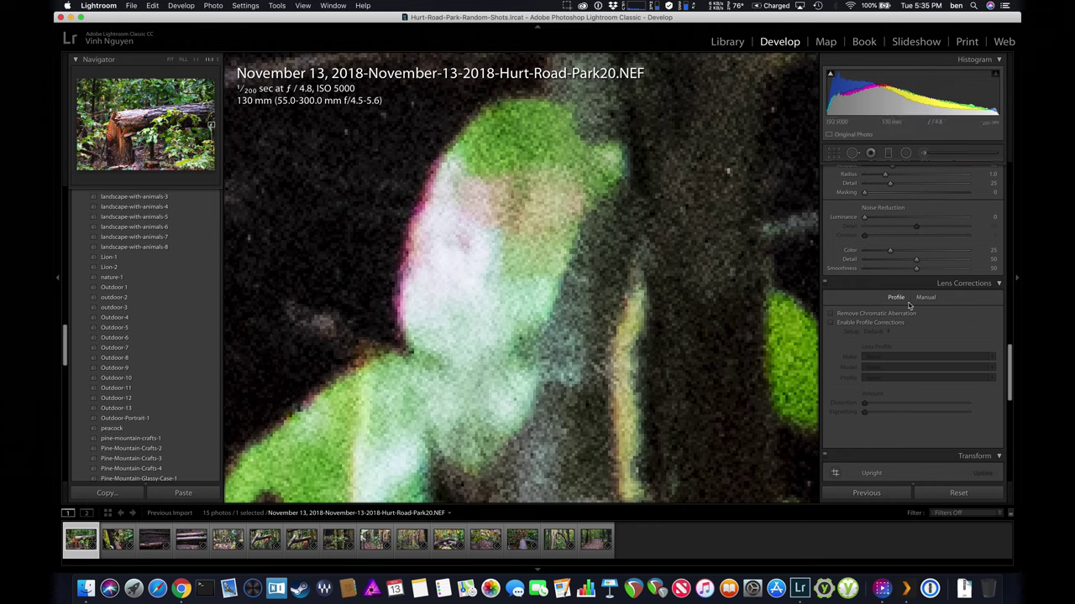
Enable Remove Chromatic Aberration on the Lens Corrections Profile tab.
scroll(908, 306, down, 4)
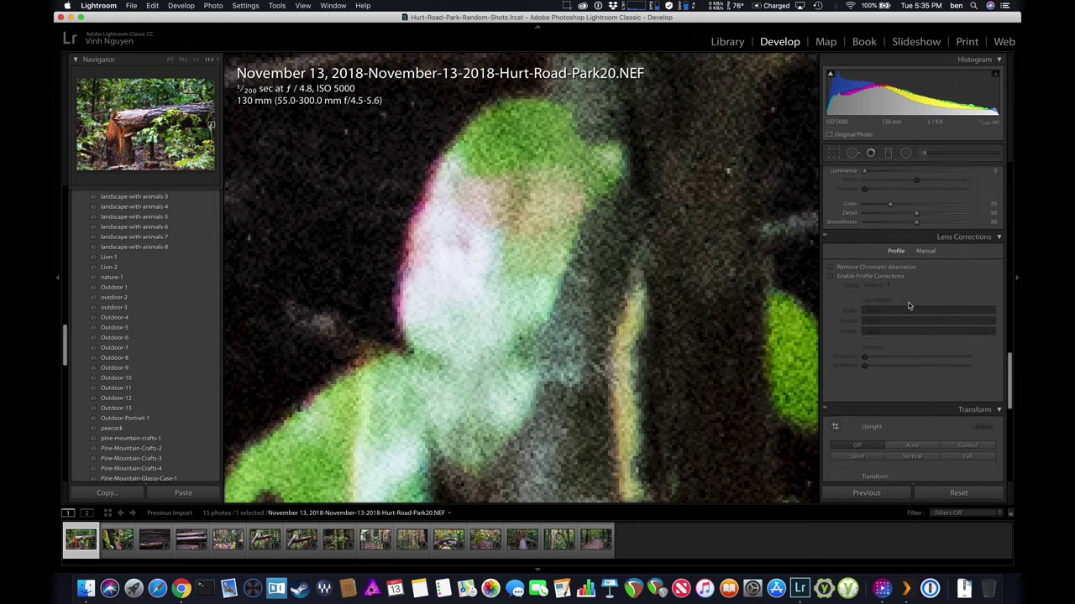
click(898, 255)
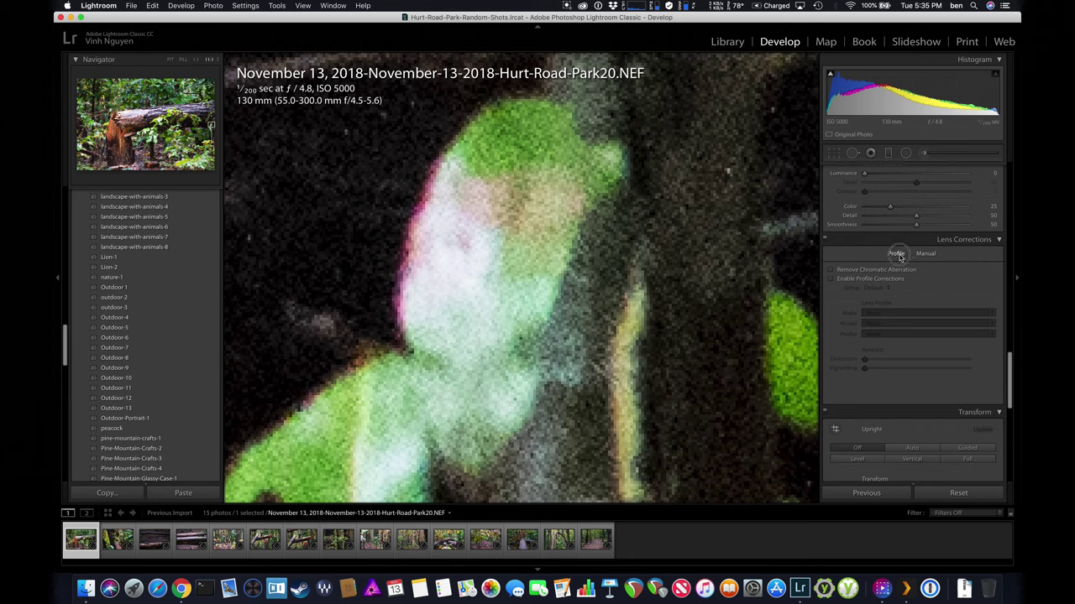
click(854, 272)
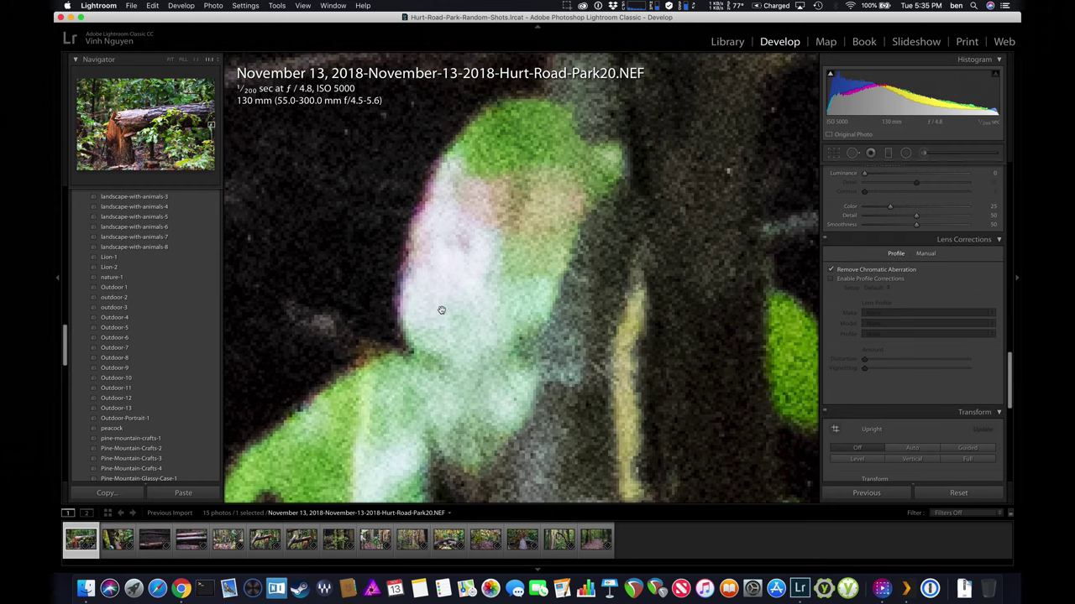
Zoom out to fit, then drag an inverted radial filter ellipse enclosing the whole photo.
key(super+minus)
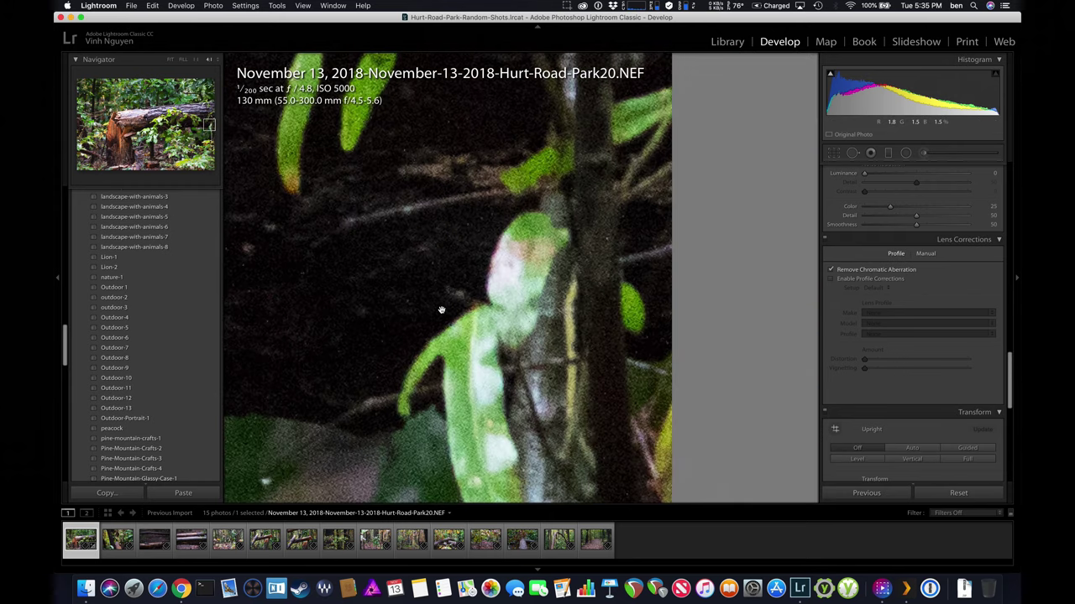
key(super+minus)
key(super+minus)
key(super+minus)
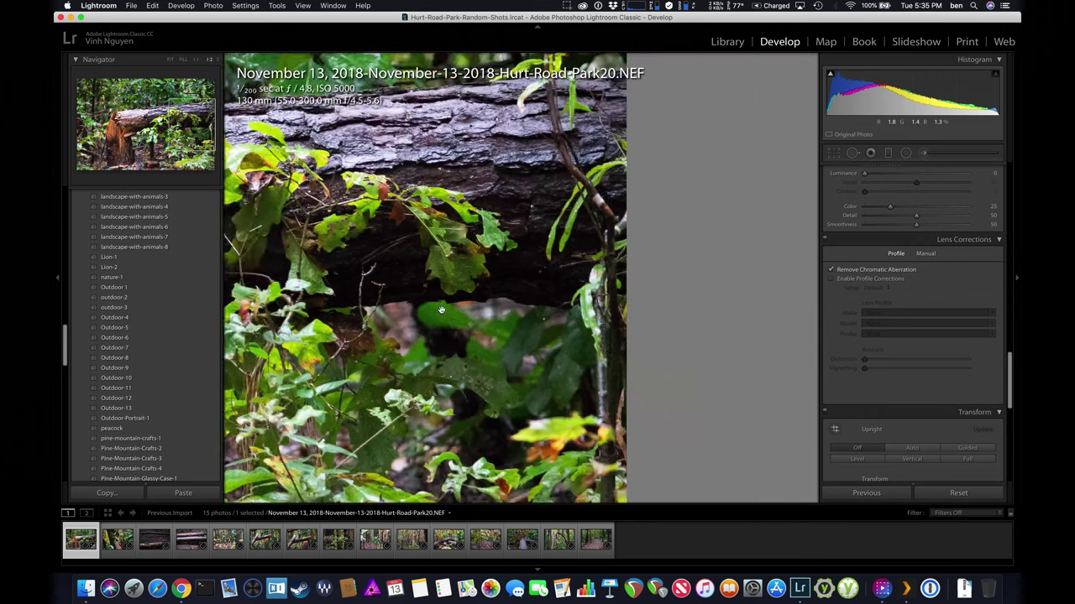
key(super+minus)
key(super+minus)
key(super+minus)
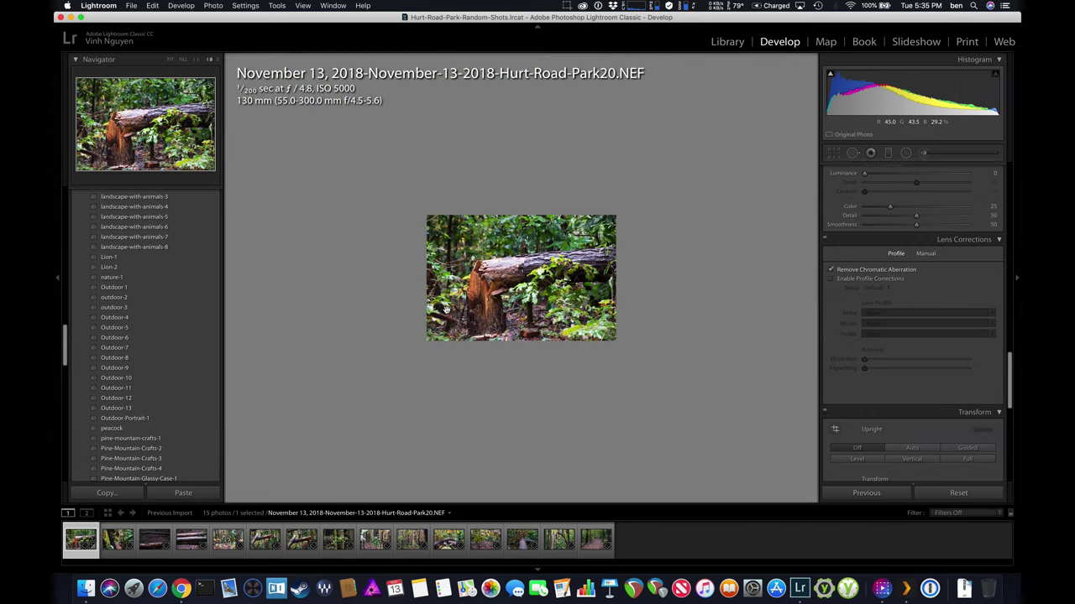
click(906, 154)
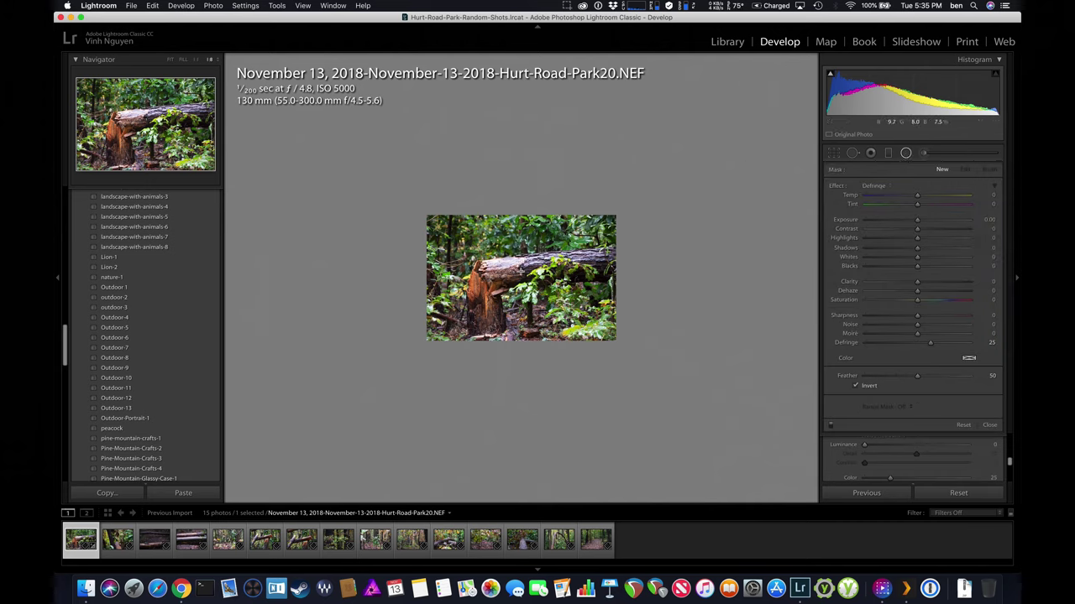
drag(522, 271, 657, 394)
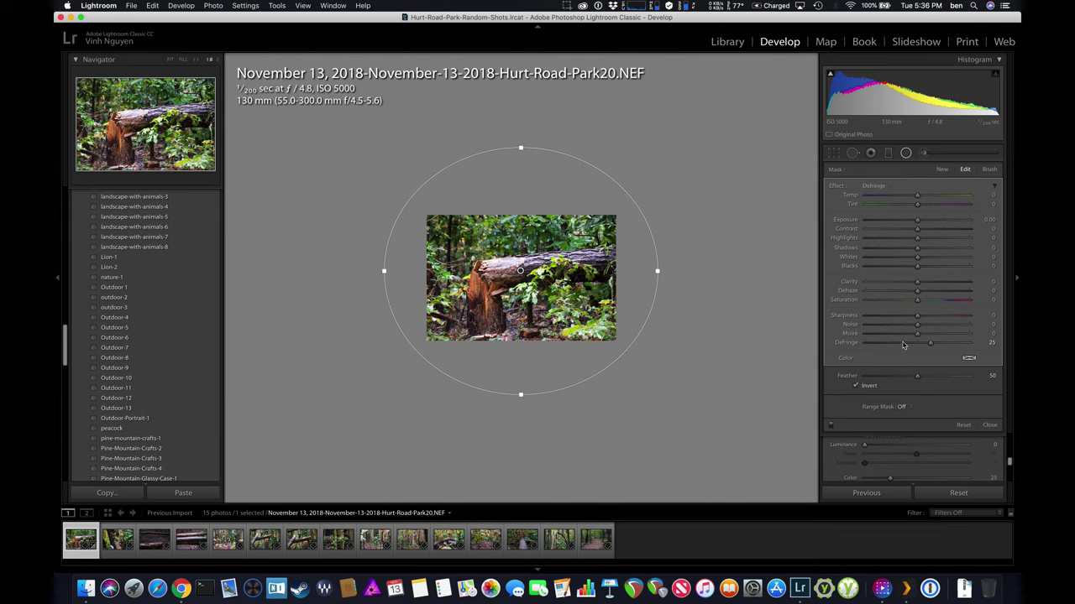
Keep Defringe as the radial filter effect and raise its amount to 100.
click(873, 186)
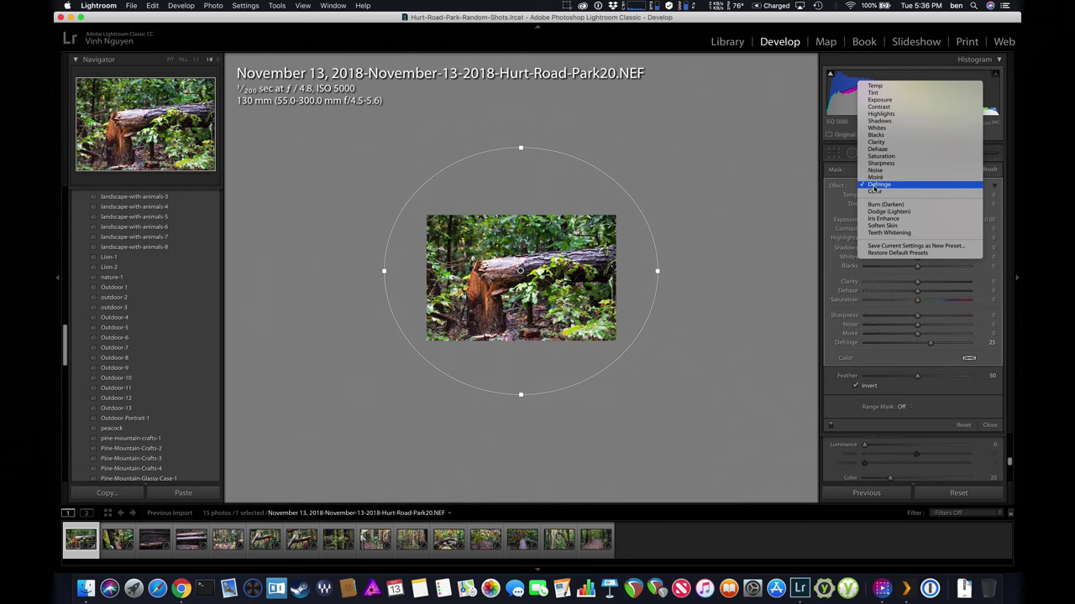
click(874, 187)
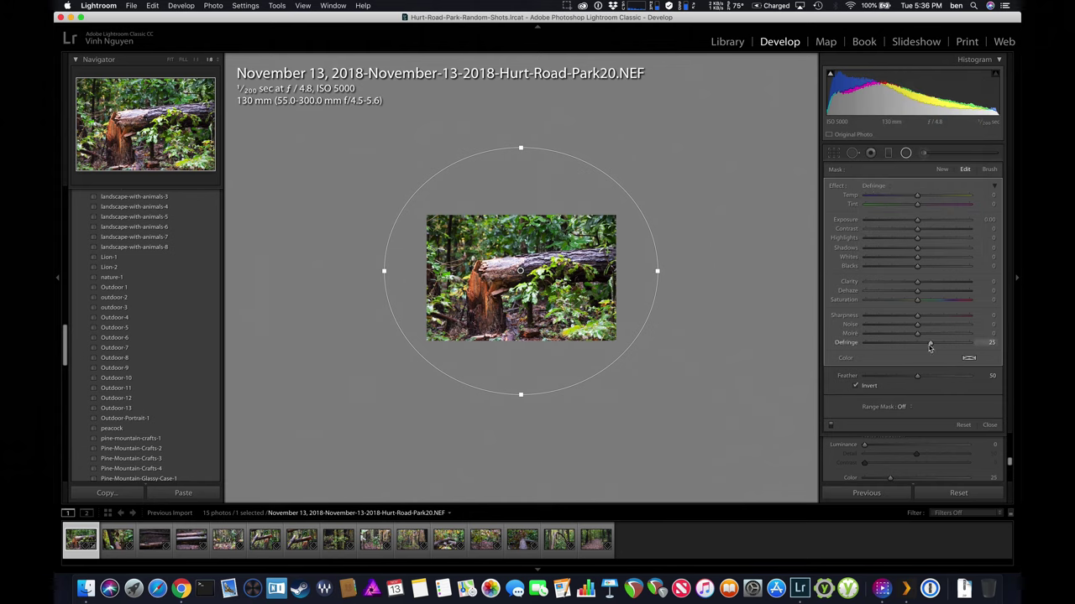
drag(929, 346, 994, 346)
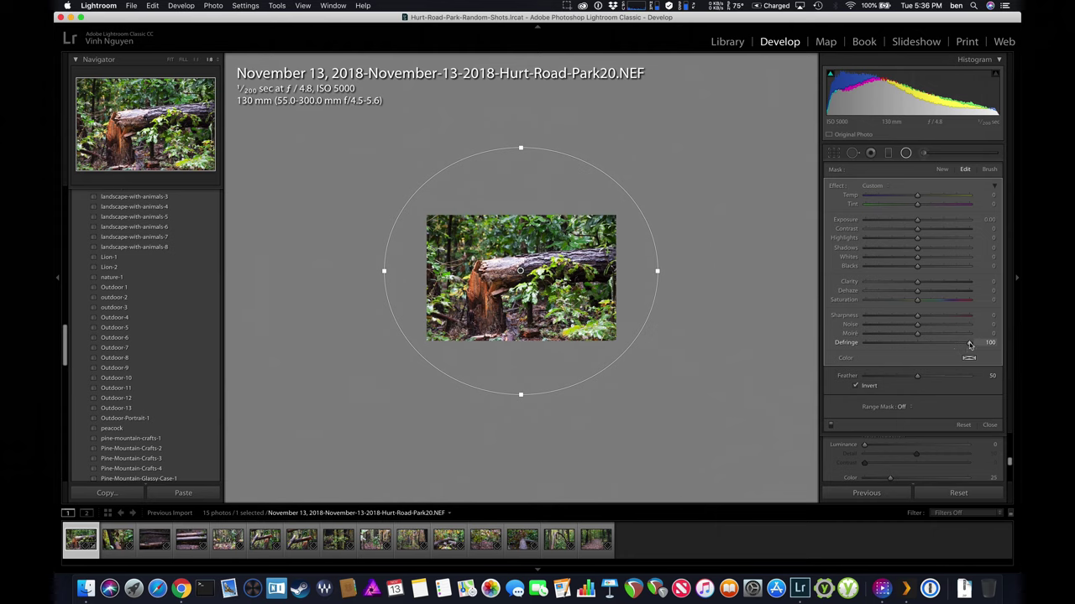
mouse_move(970, 344)
mouse_down()
mouse_move(943, 346)
mouse_move(977, 349)
mouse_up()
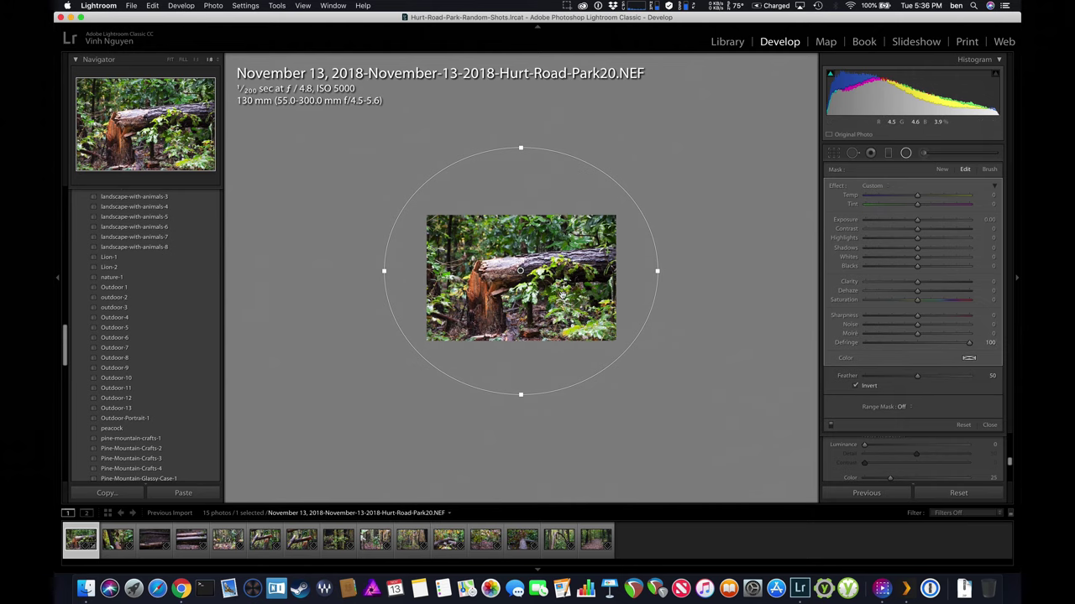
key(super+equal)
key(super+equal)
key(super+equal)
key(super+equal)
key(super+equal)
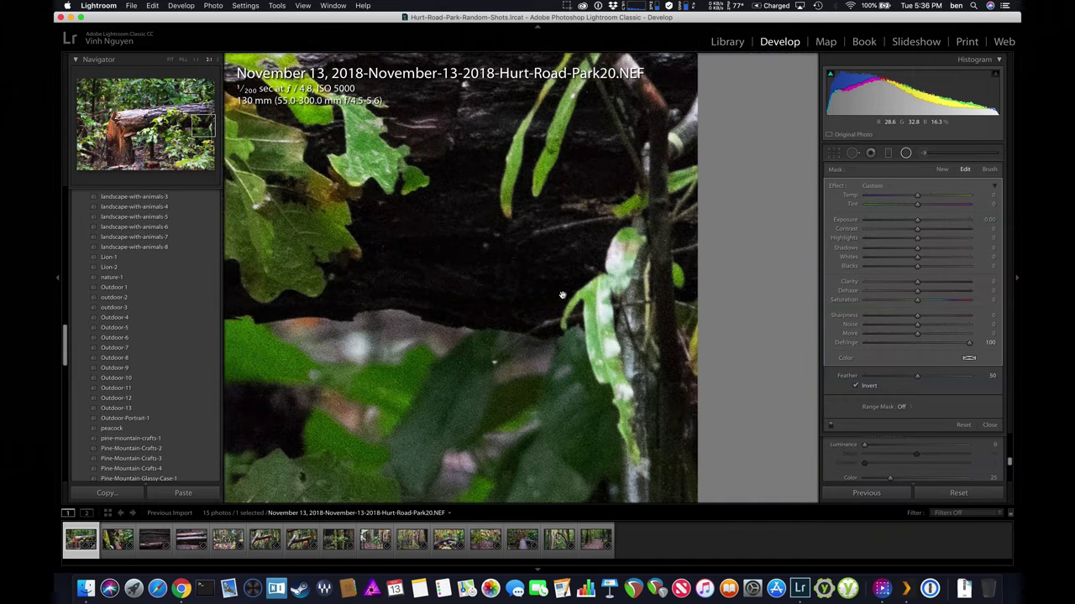
Inspect the log's edges close up for remaining purple fringing after Defringe 100.
scroll(562, 295, down, 5)
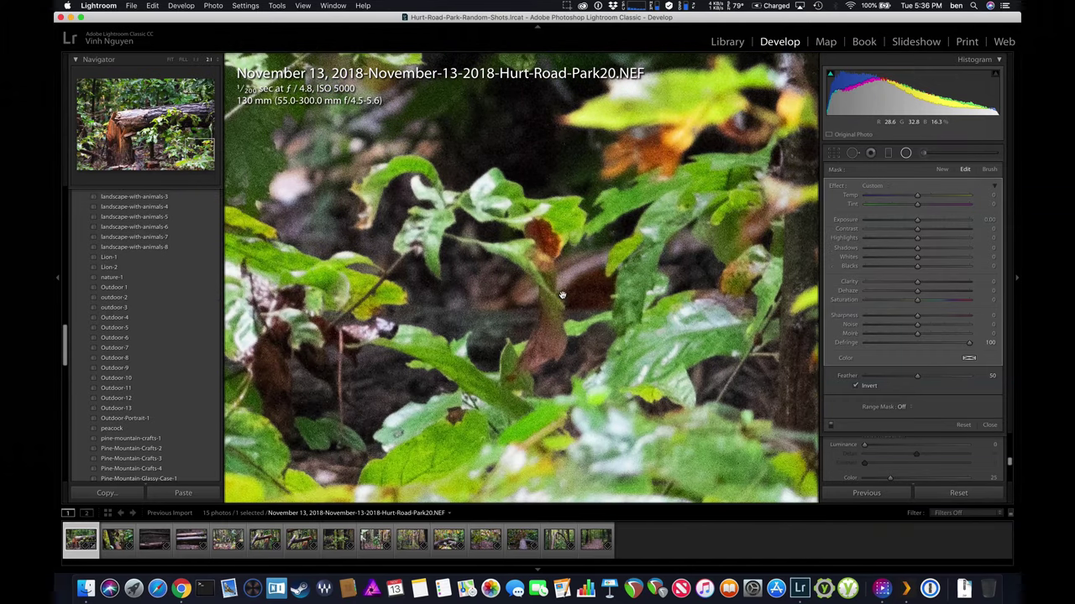
scroll(561, 295, up, 5)
scroll(562, 295, up, 5)
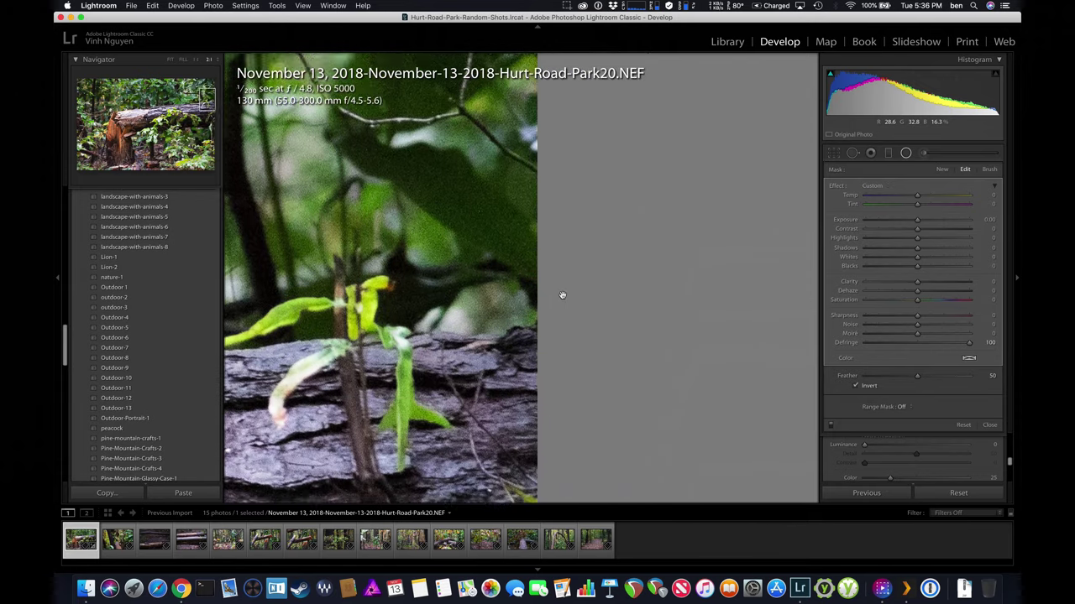
scroll(562, 295, down, 10)
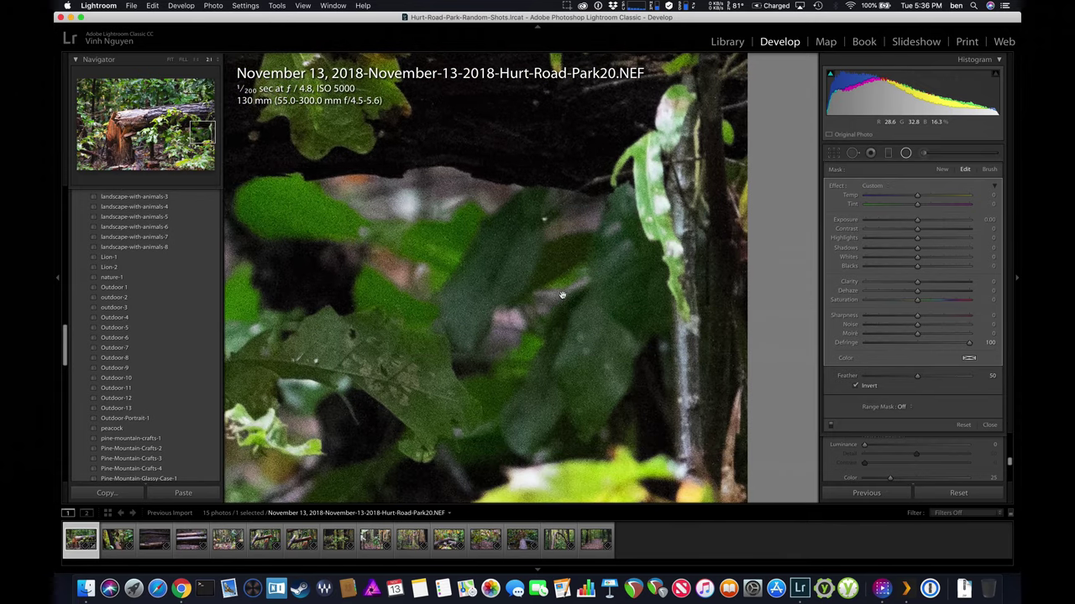
scroll(561, 295, down, 5)
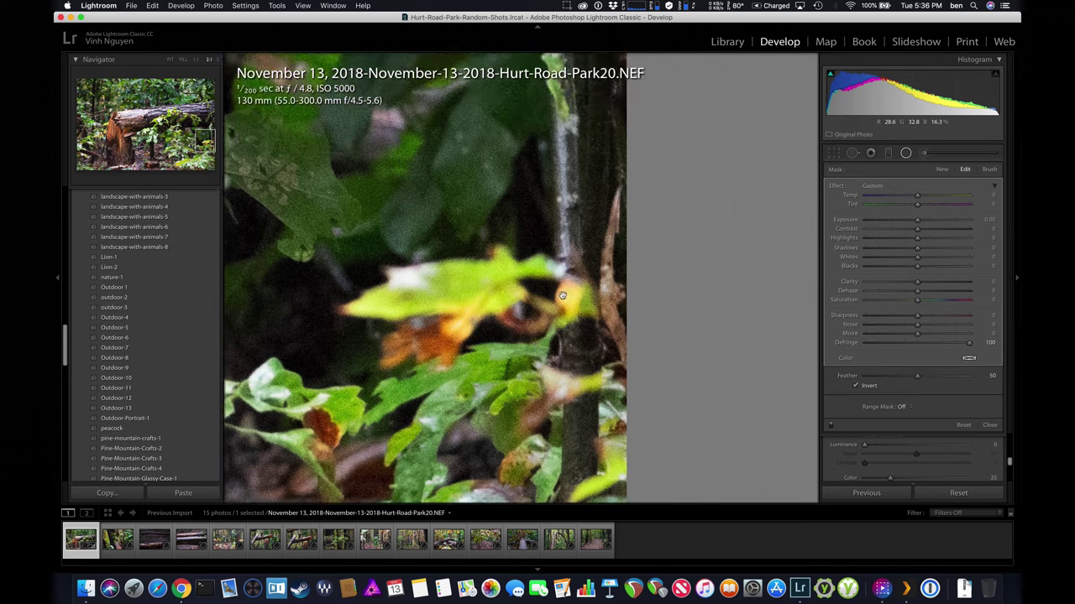
scroll(562, 295, down, 2)
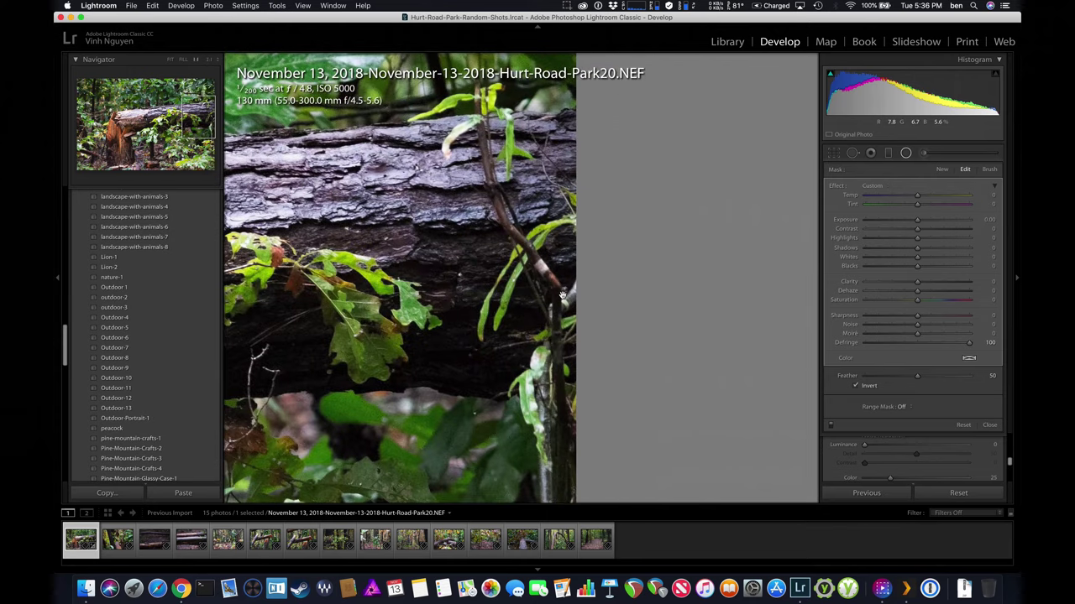
scroll(561, 295, down, 5)
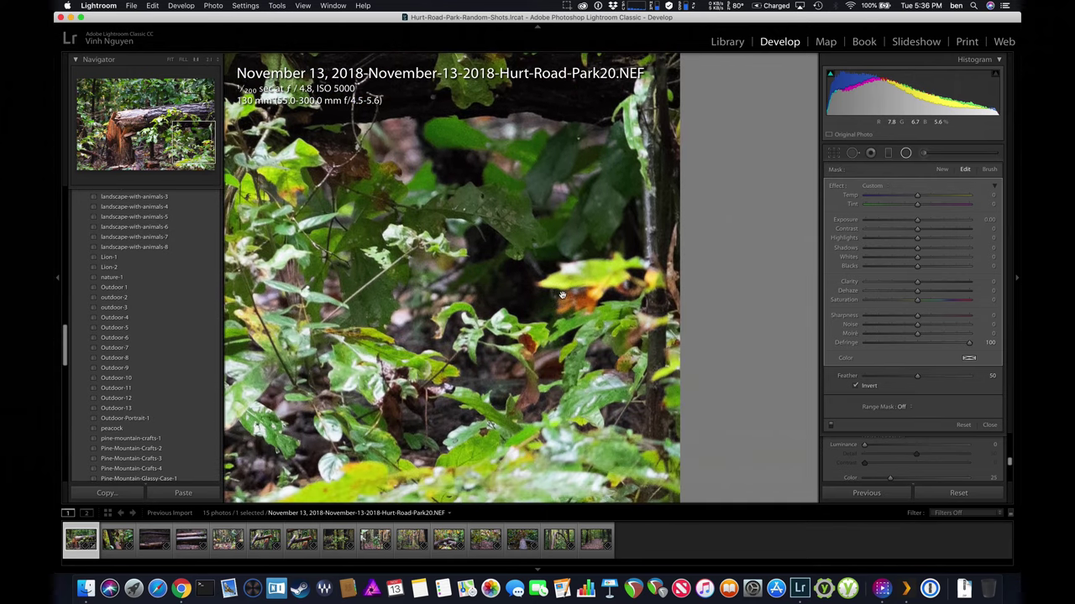
scroll(562, 294, up, 5)
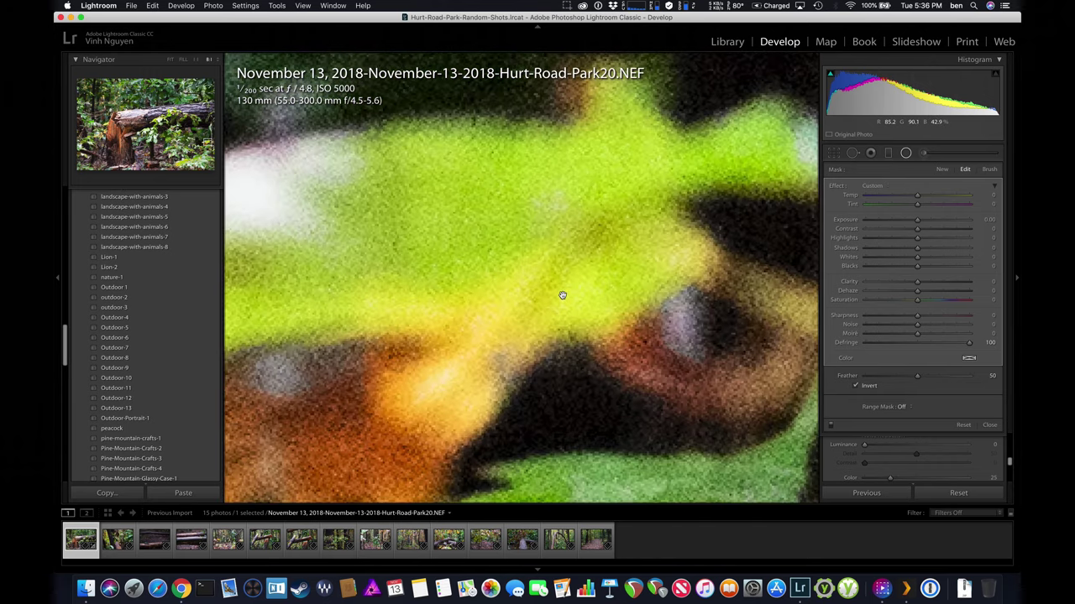
scroll(561, 295, down, 5)
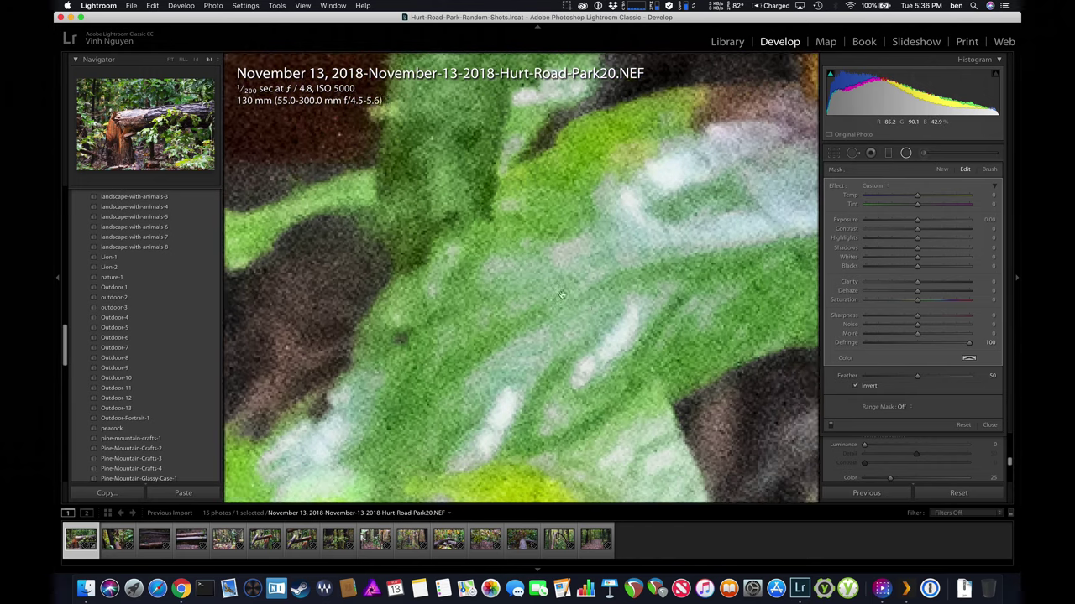
scroll(562, 295, down, 5)
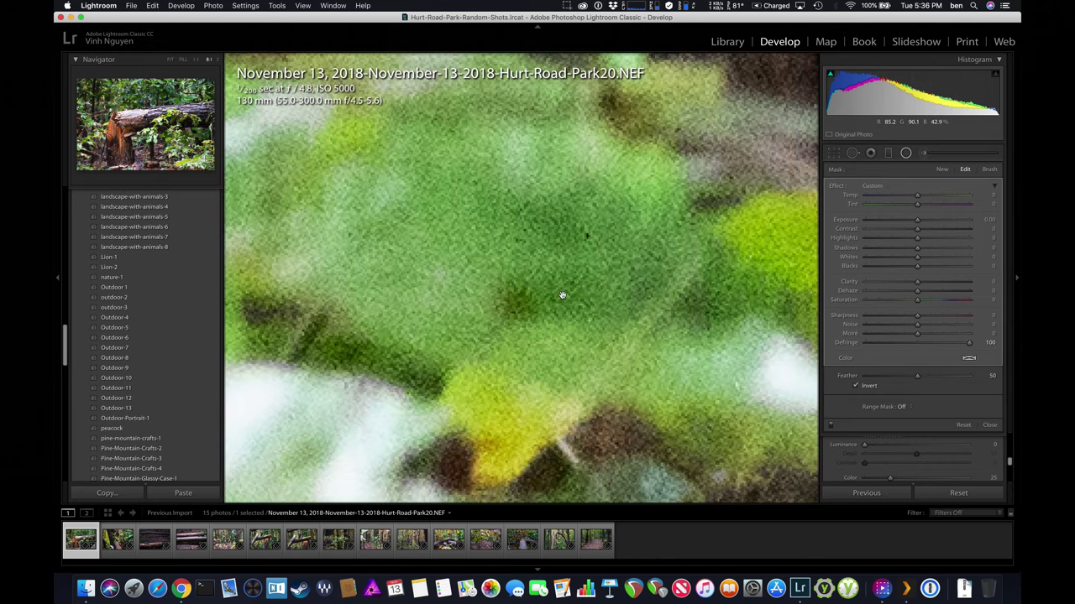
scroll(562, 294, down, 5)
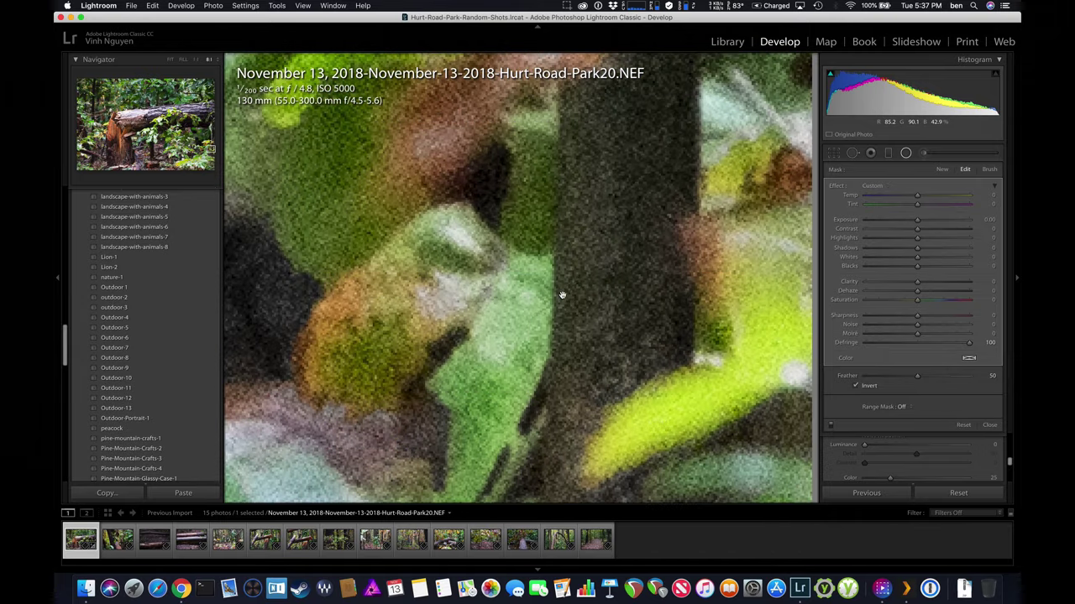
scroll(562, 295, down, 2)
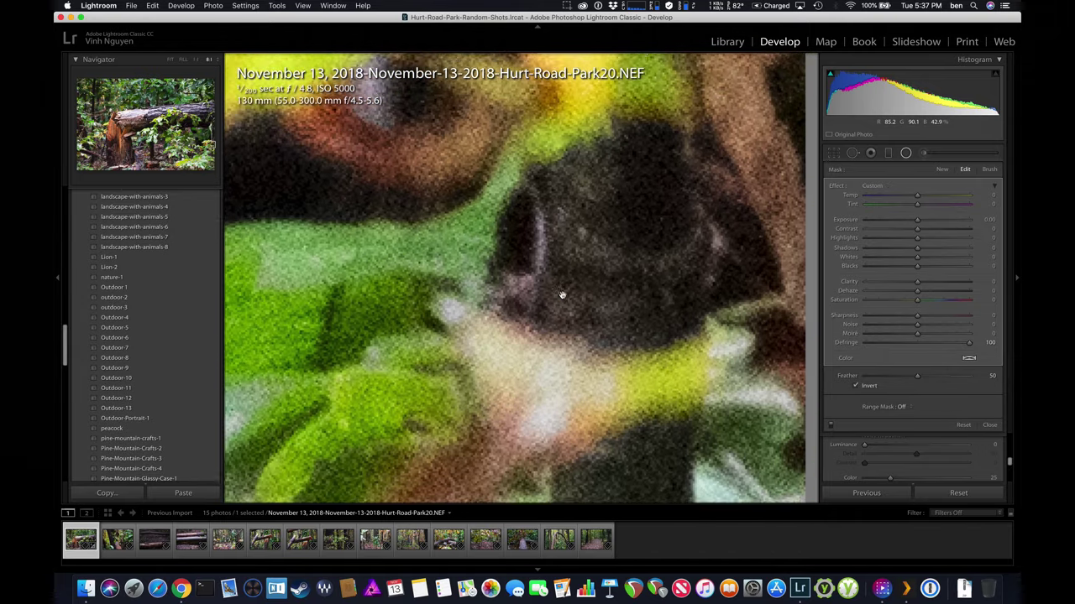
scroll(562, 294, down, 3)
scroll(562, 295, down, 5)
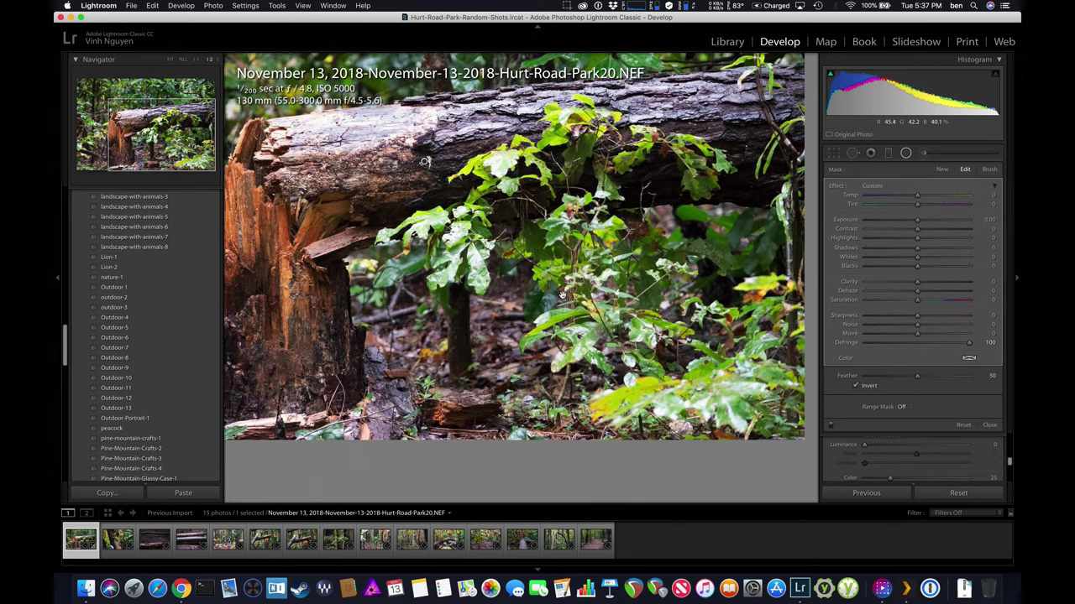
scroll(561, 295, down, 4)
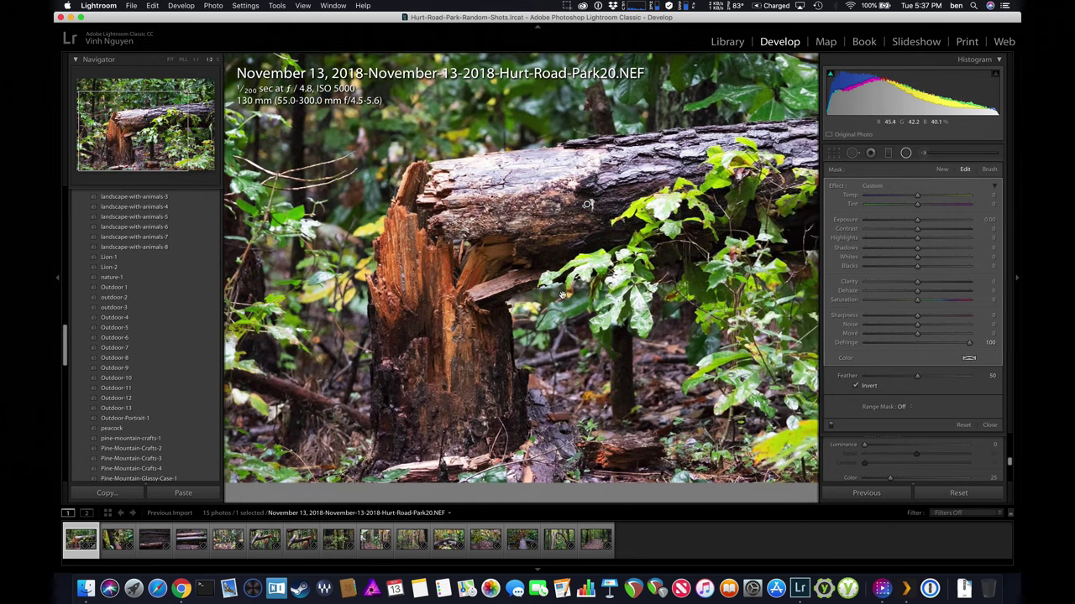
Fit the whole photo in the Navigator and close the radial filter settings.
scroll(562, 295, right, 3)
scroll(562, 295, right, 2)
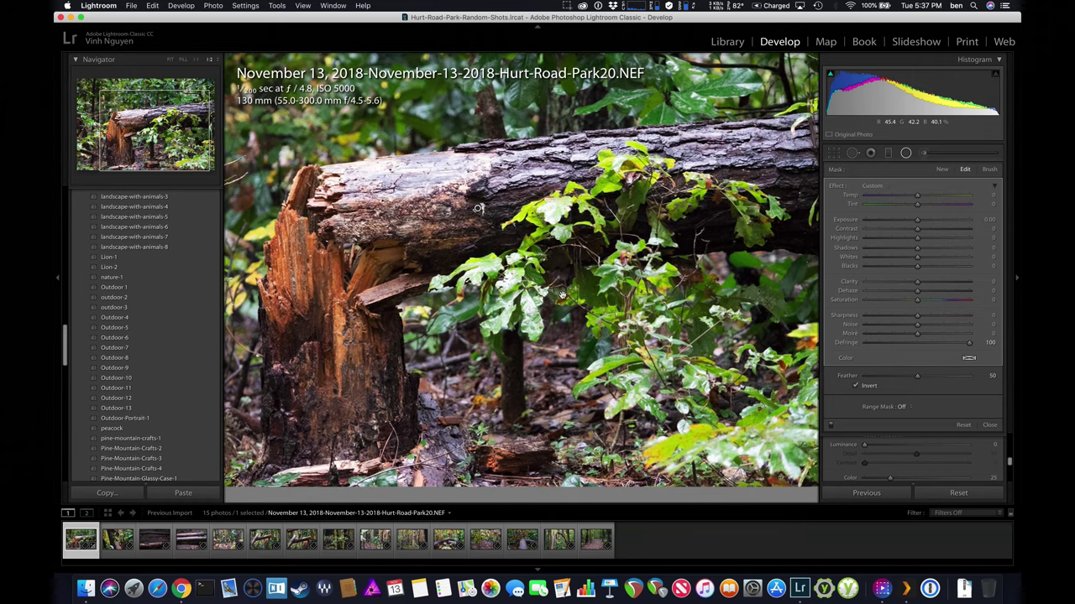
scroll(562, 295, up, 2)
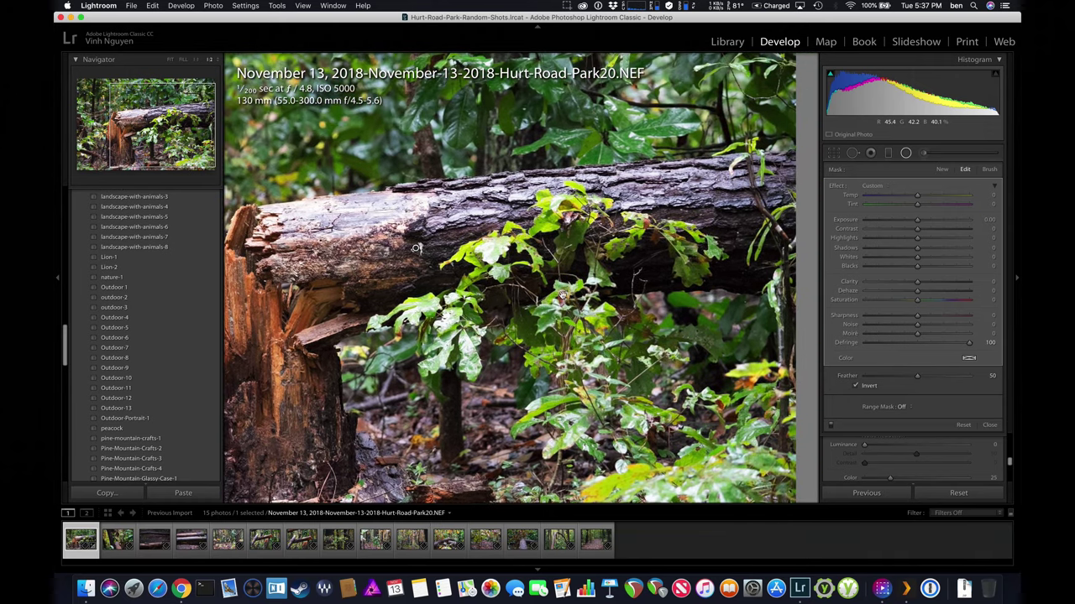
click(171, 59)
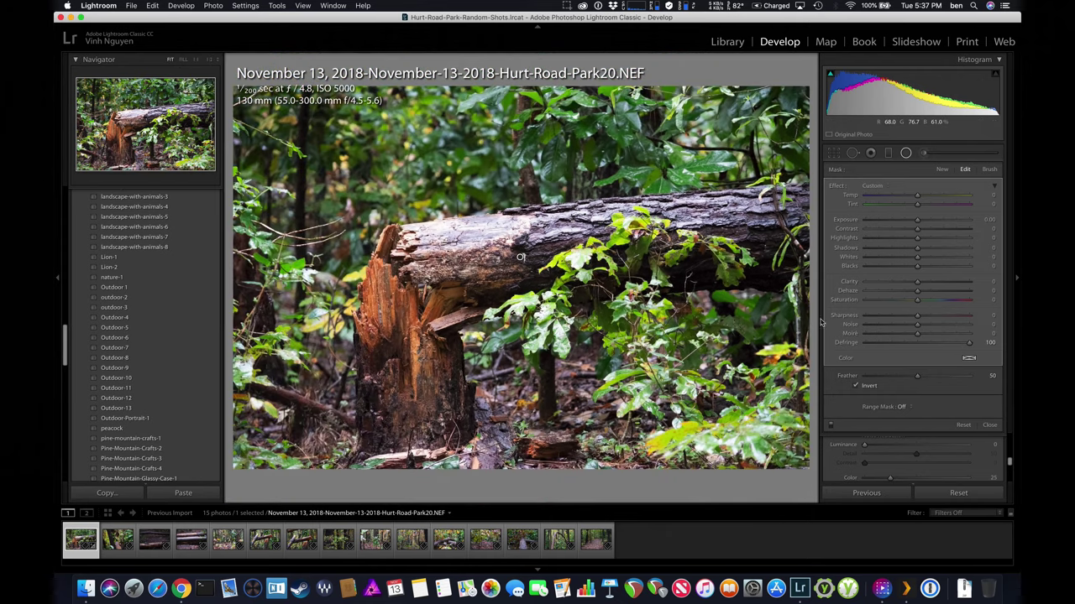
click(990, 425)
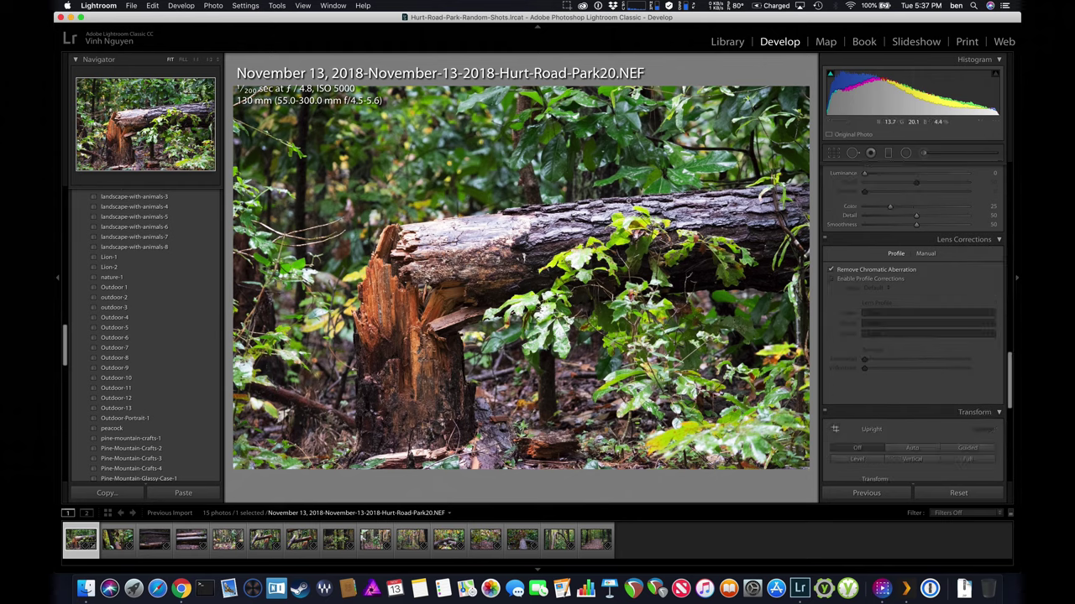
Scroll the right panel to Lens Corrections, showing Remove Chromatic Aberration enabled.
scroll(880, 388, down, 5)
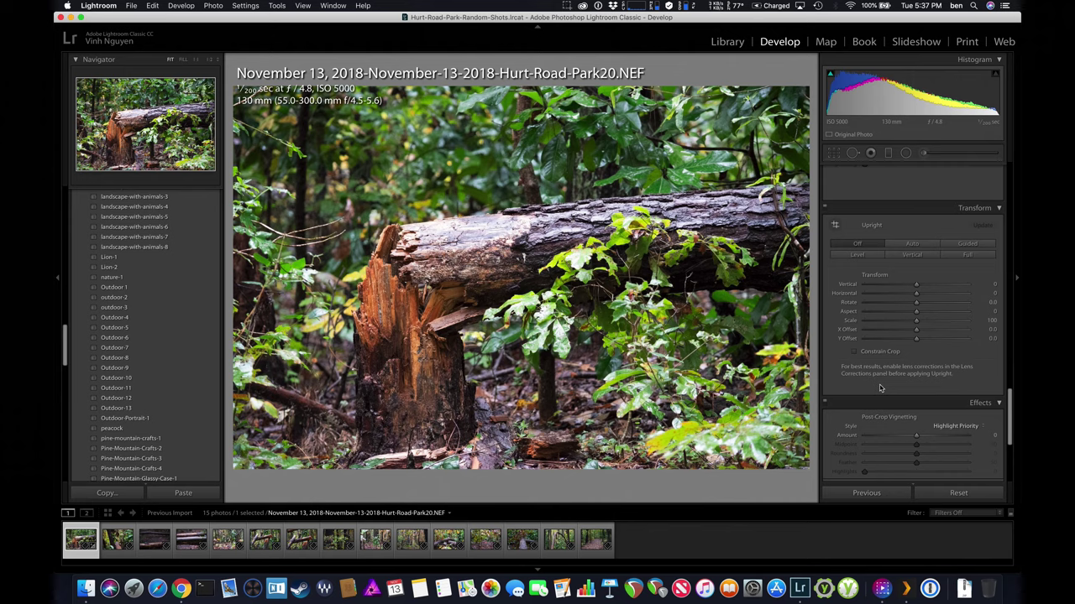
scroll(903, 363, down, 5)
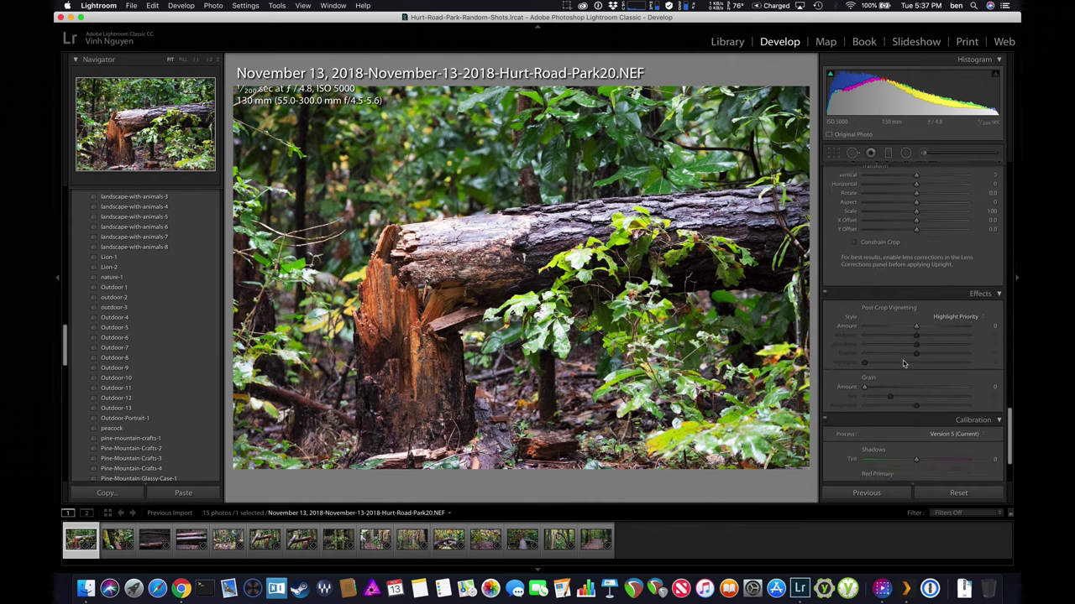
scroll(903, 362, up, 8)
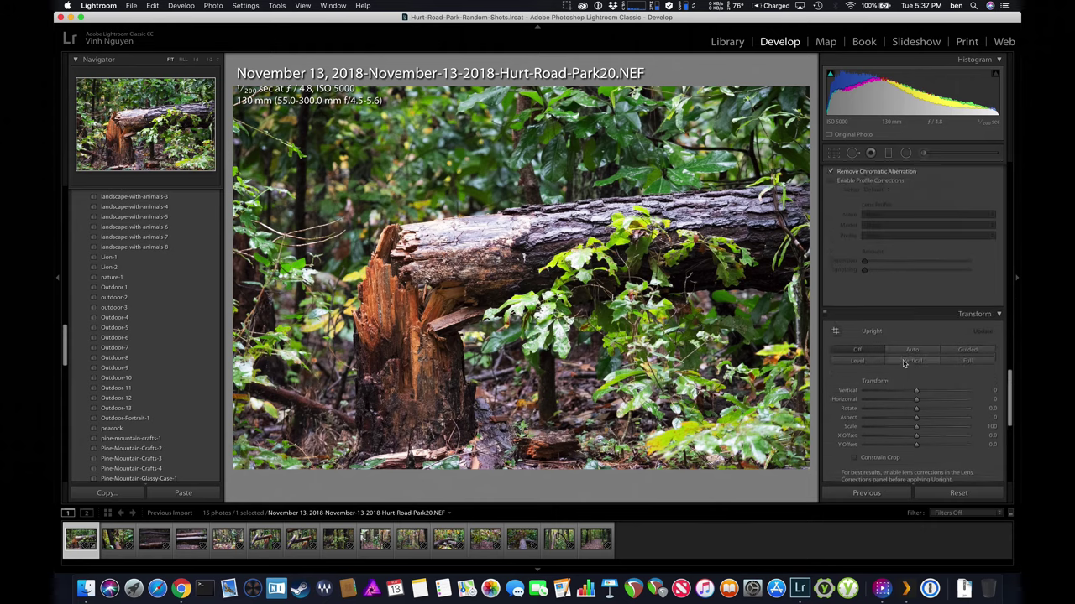
scroll(904, 362, up, 3)
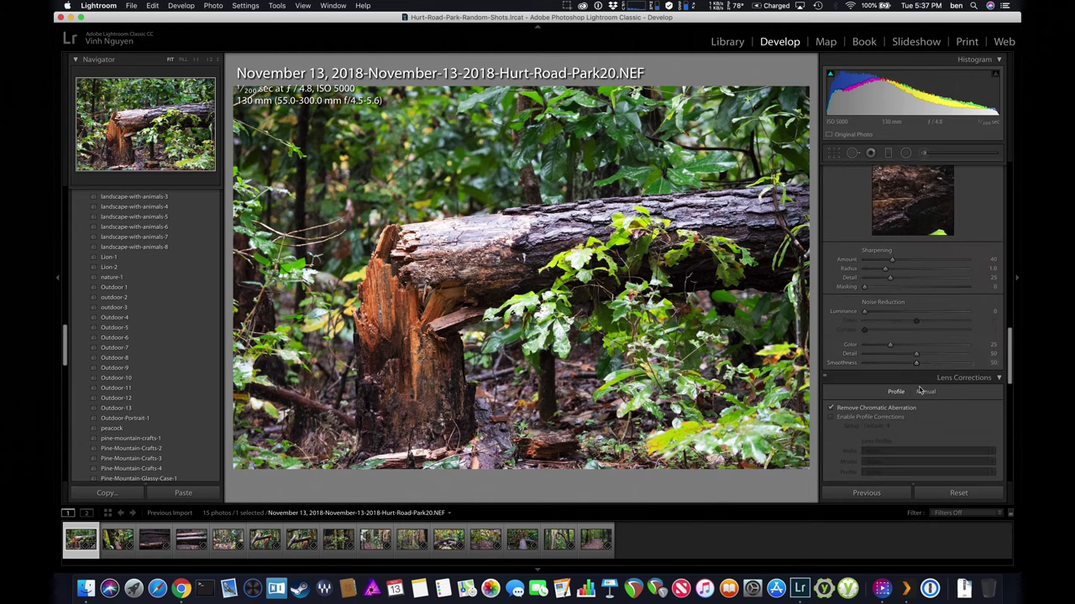
scroll(929, 395, down, 2)
scroll(928, 397, down, 2)
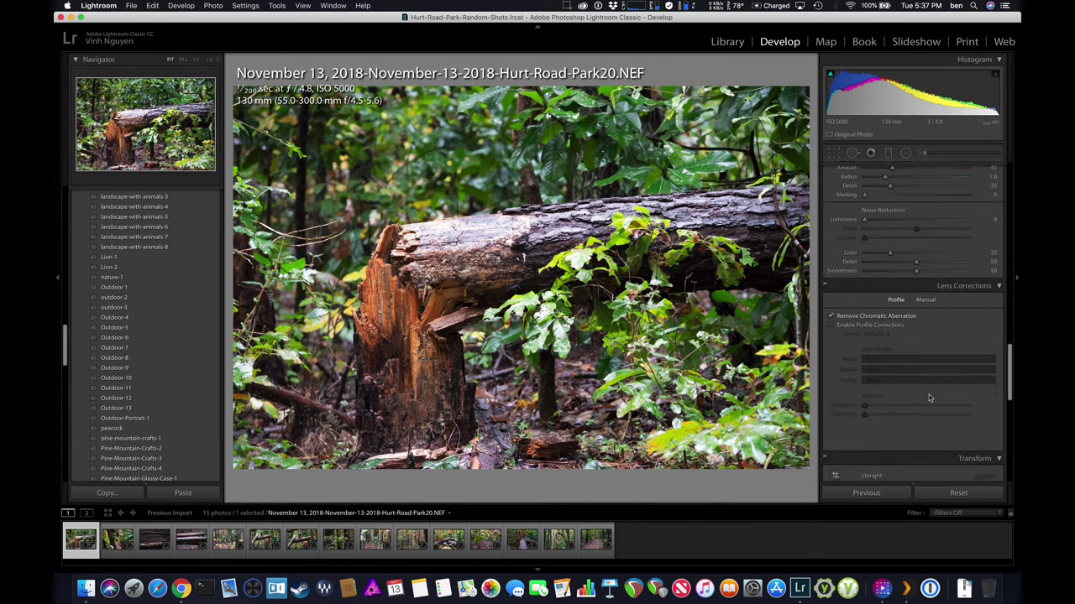
Switch Lens Corrections to Manual and sample a purple fringe with the Defringe eyedropper.
click(927, 302)
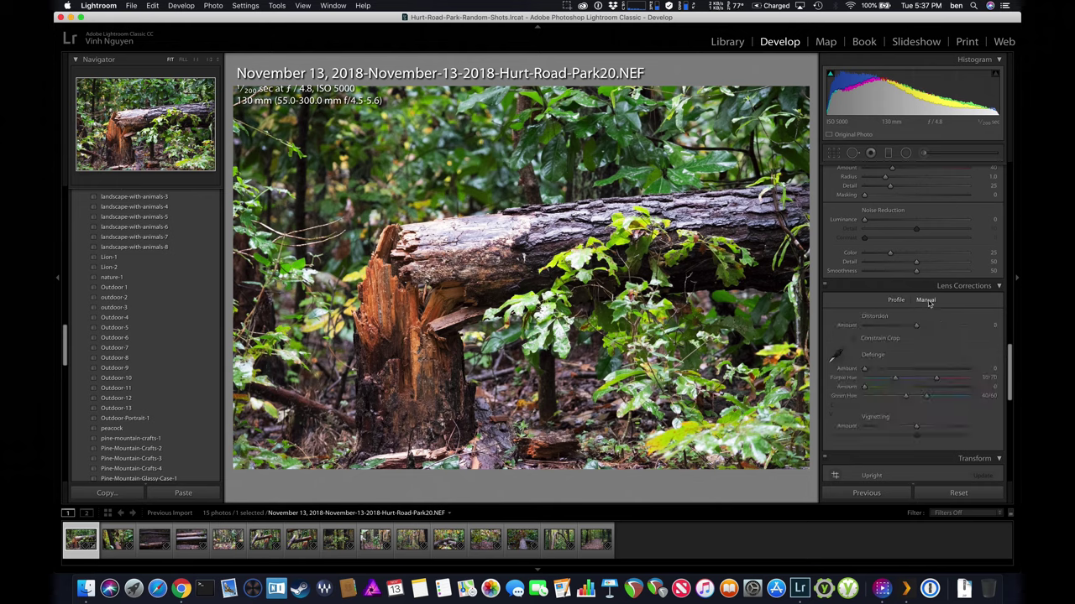
click(838, 353)
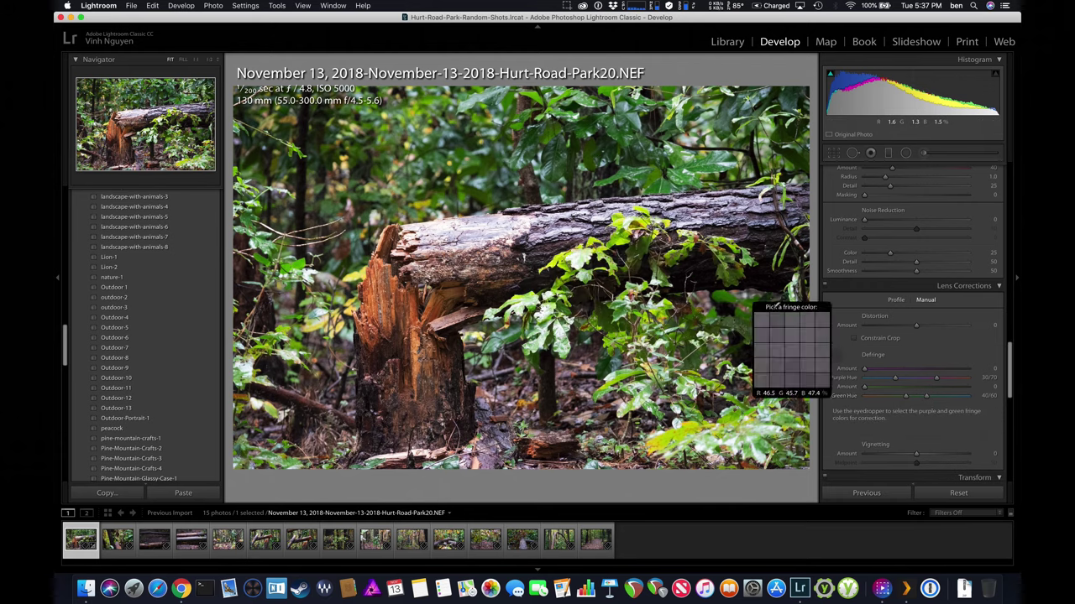
click(837, 354)
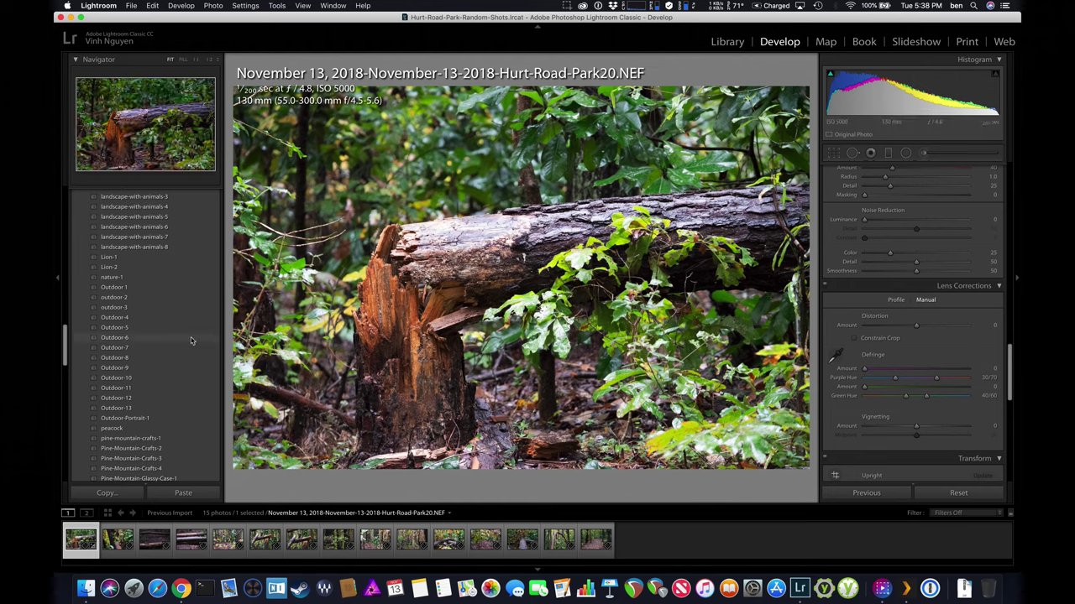
scroll(147, 336, up, 15)
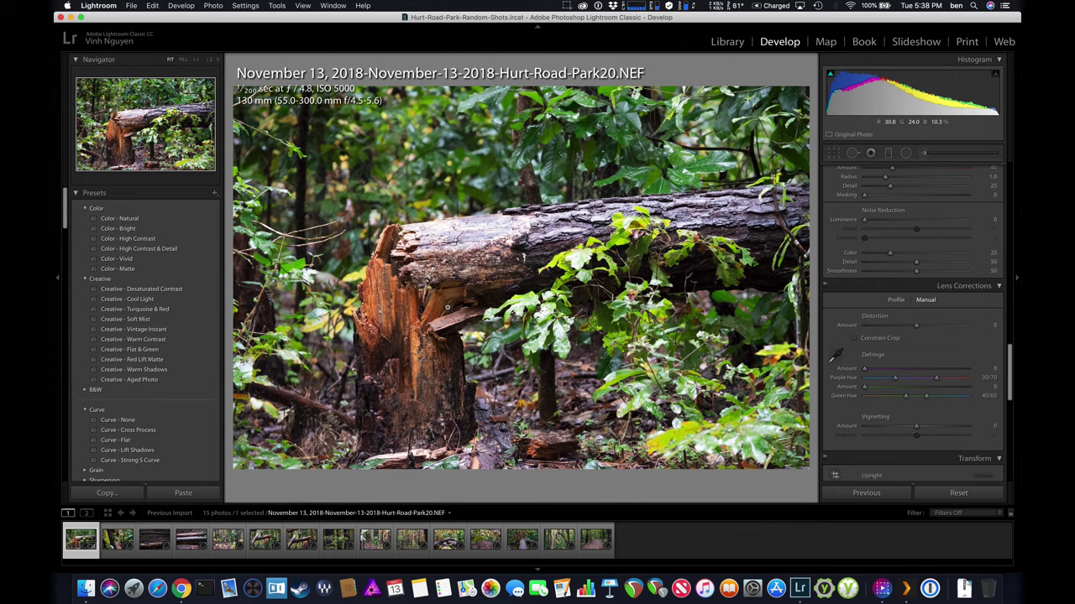
scroll(171, 364, down, 8)
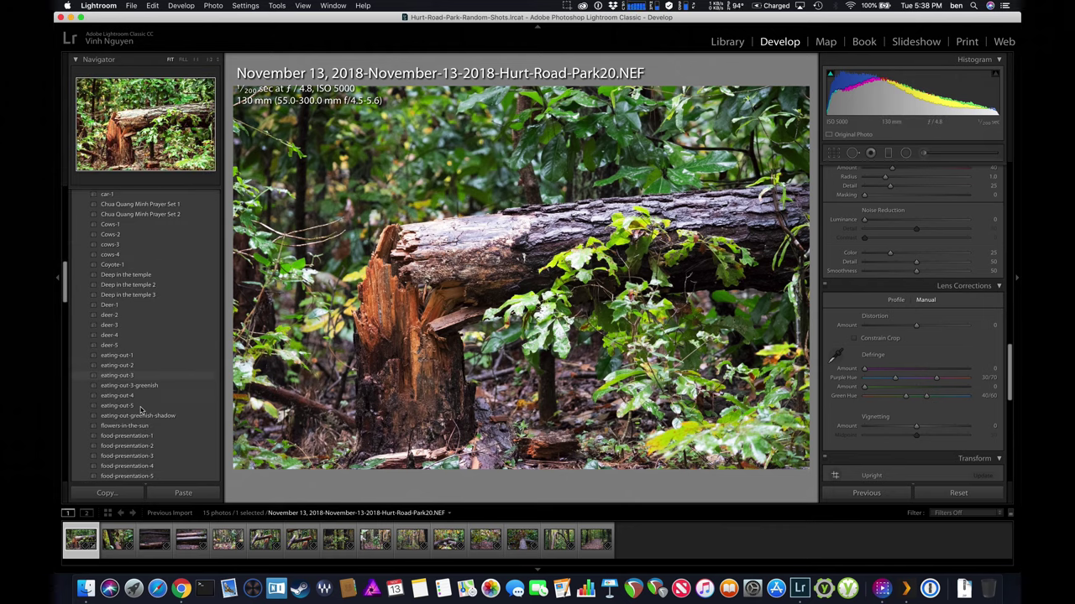
scroll(141, 409, up, 10)
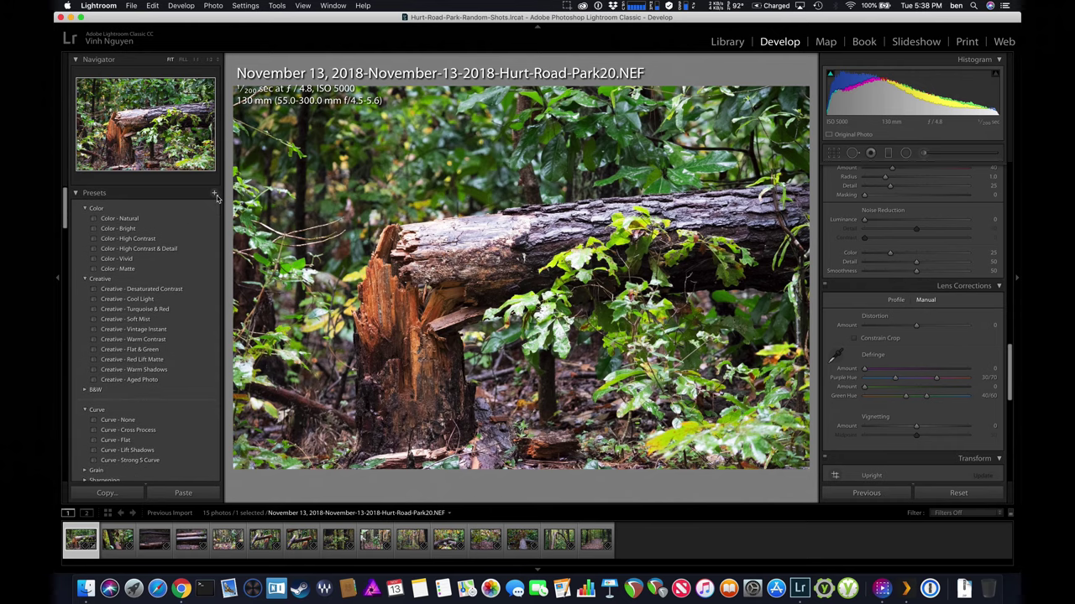
click(216, 196)
click(222, 205)
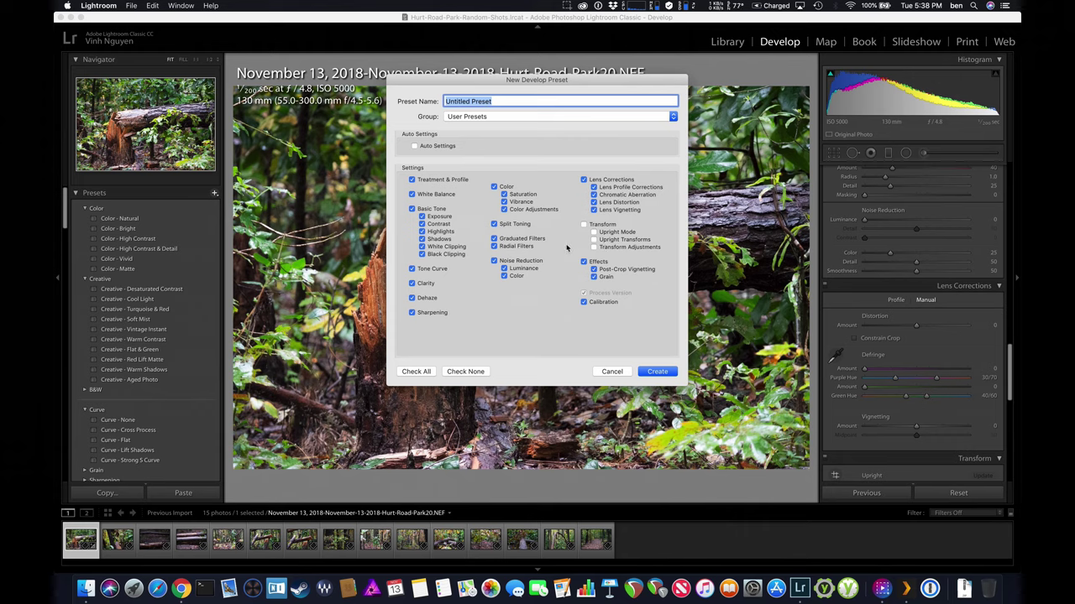
click(614, 371)
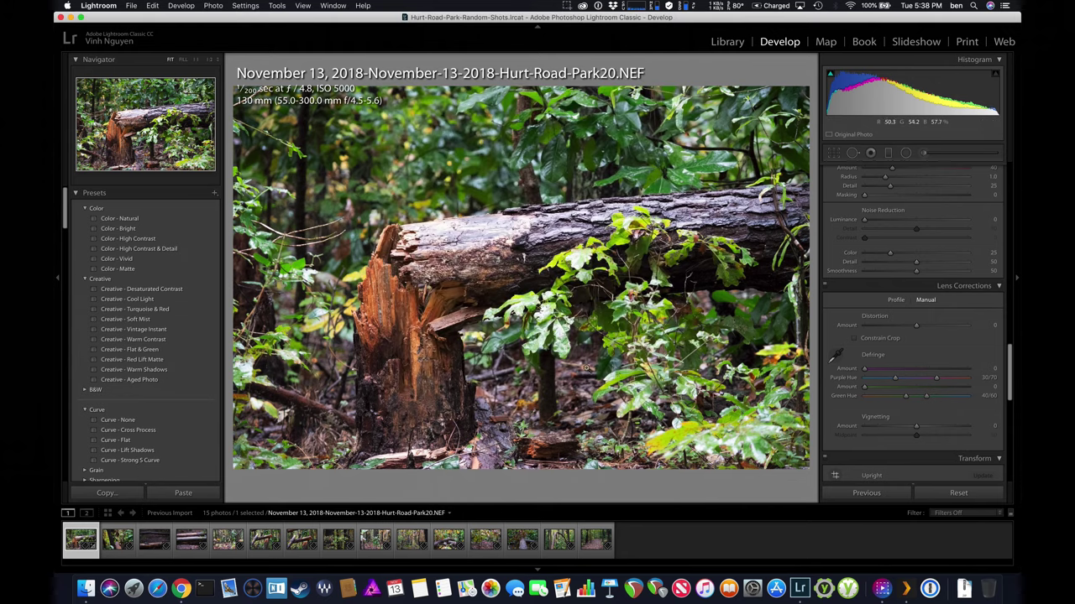
Find nature-1 under User Presets and apply it to the log photo.
scroll(141, 445, down, 4)
scroll(141, 454, down, 10)
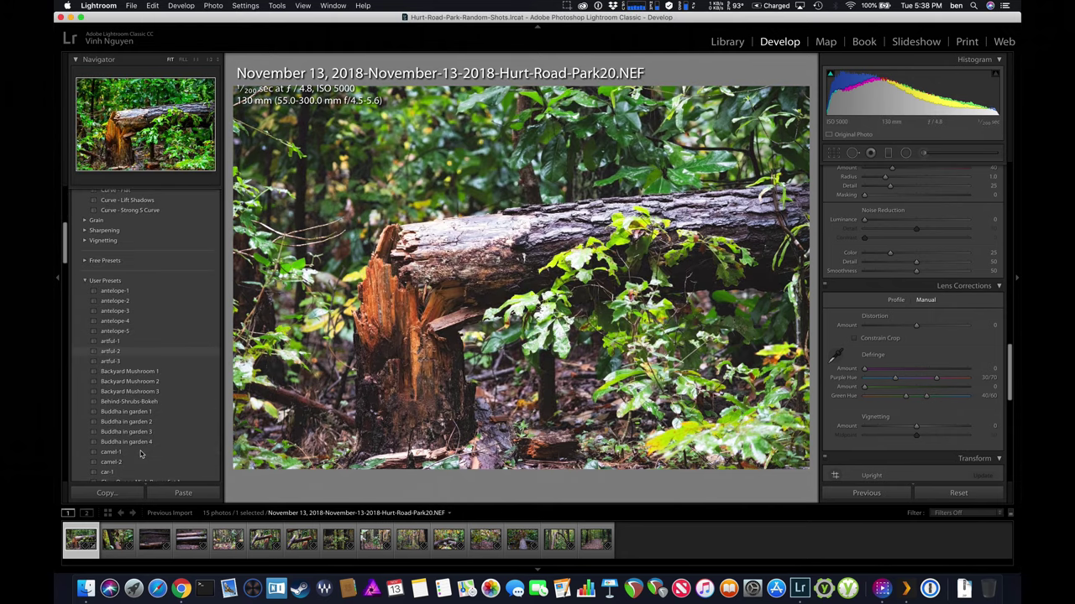
scroll(141, 455, down, 15)
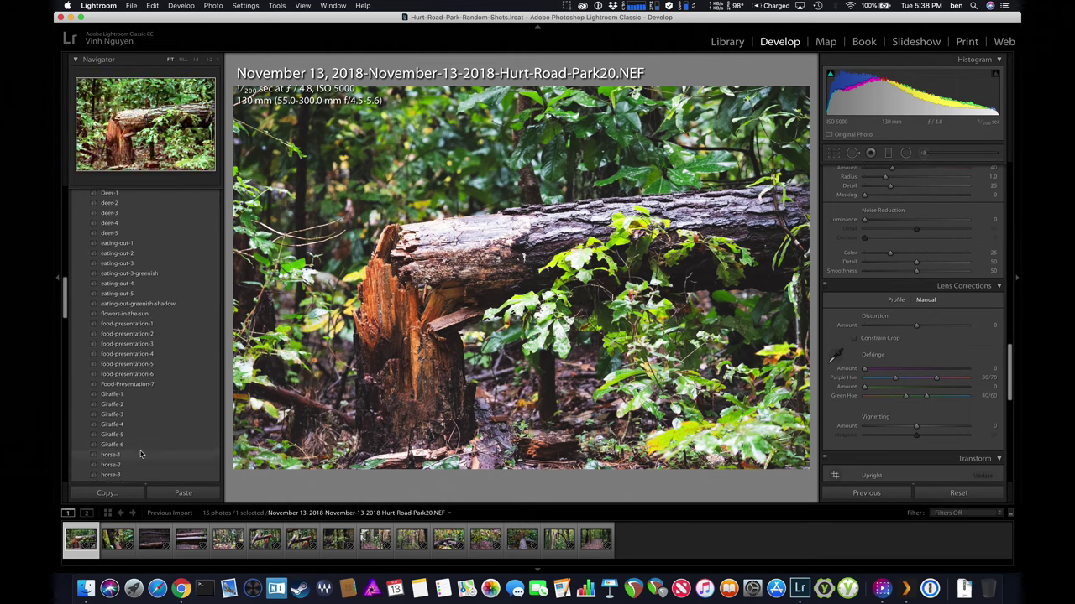
scroll(141, 454, down, 5)
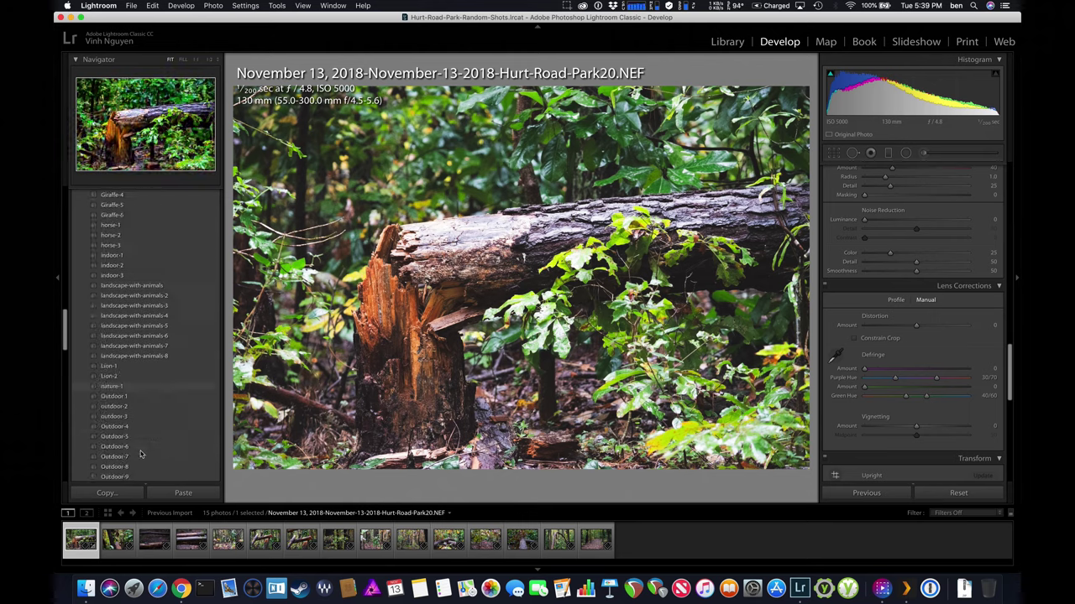
scroll(141, 454, down, 10)
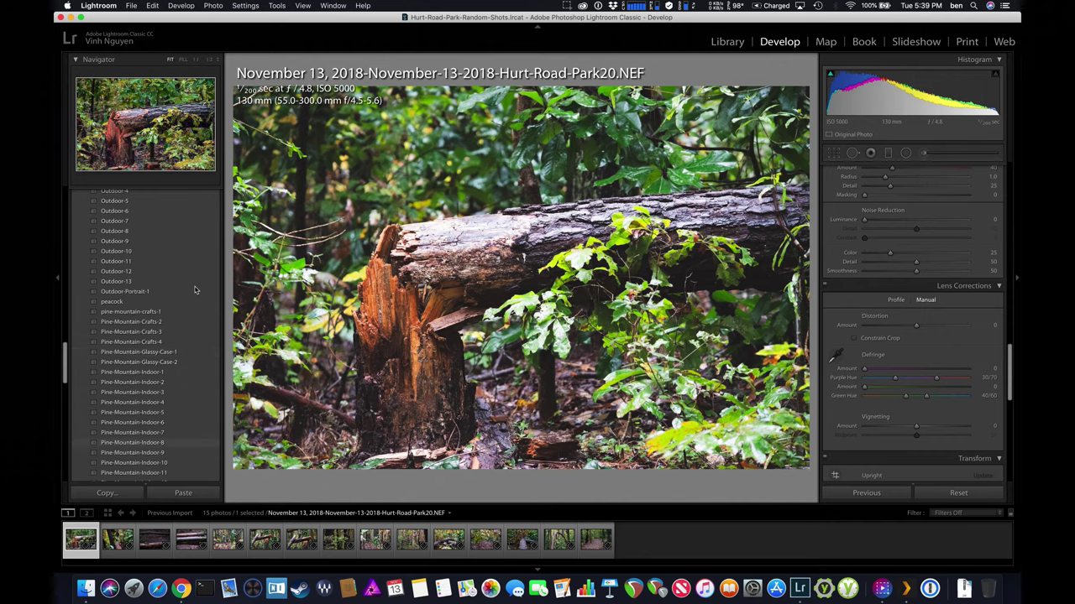
scroll(192, 280, up, 10)
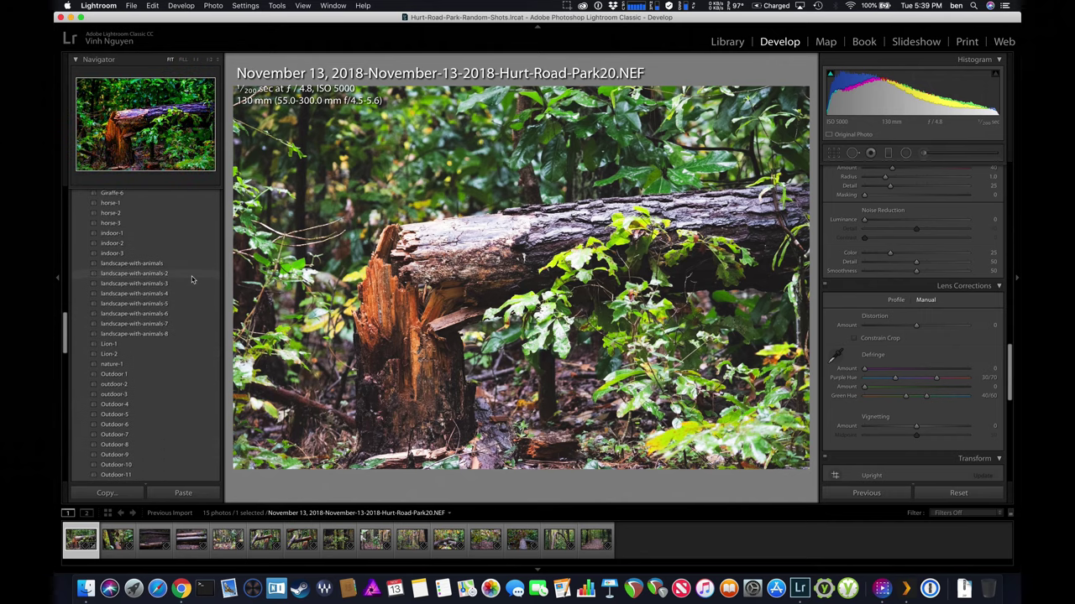
click(191, 279)
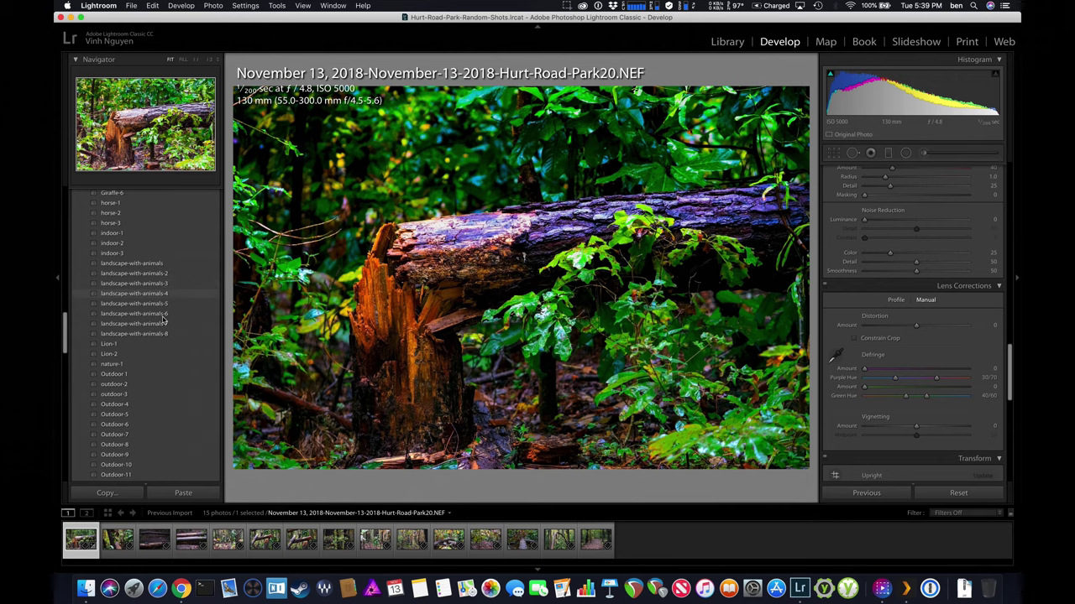
click(133, 366)
click(132, 367)
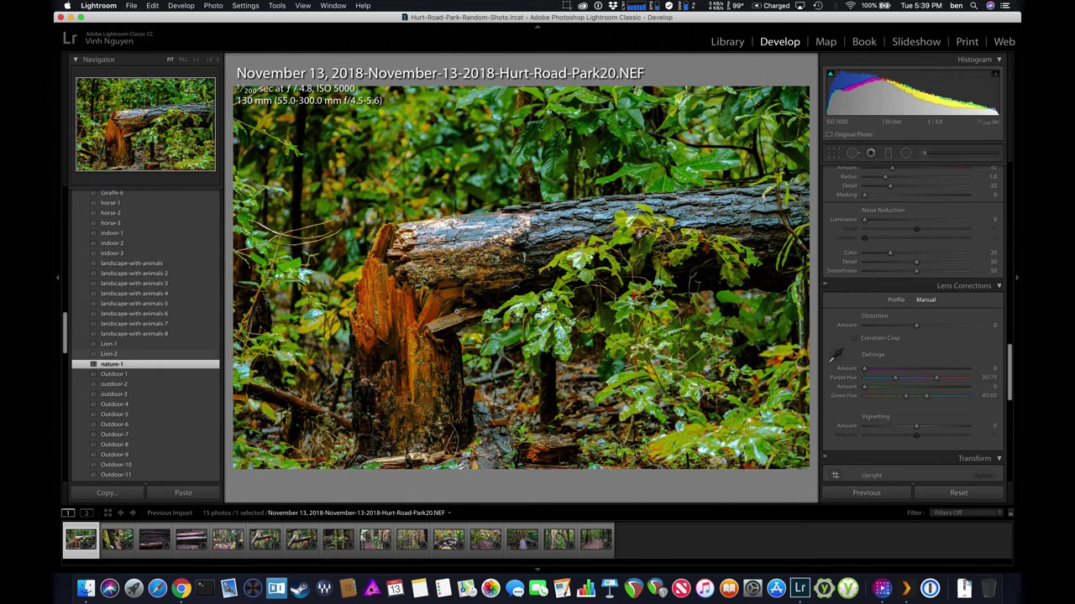